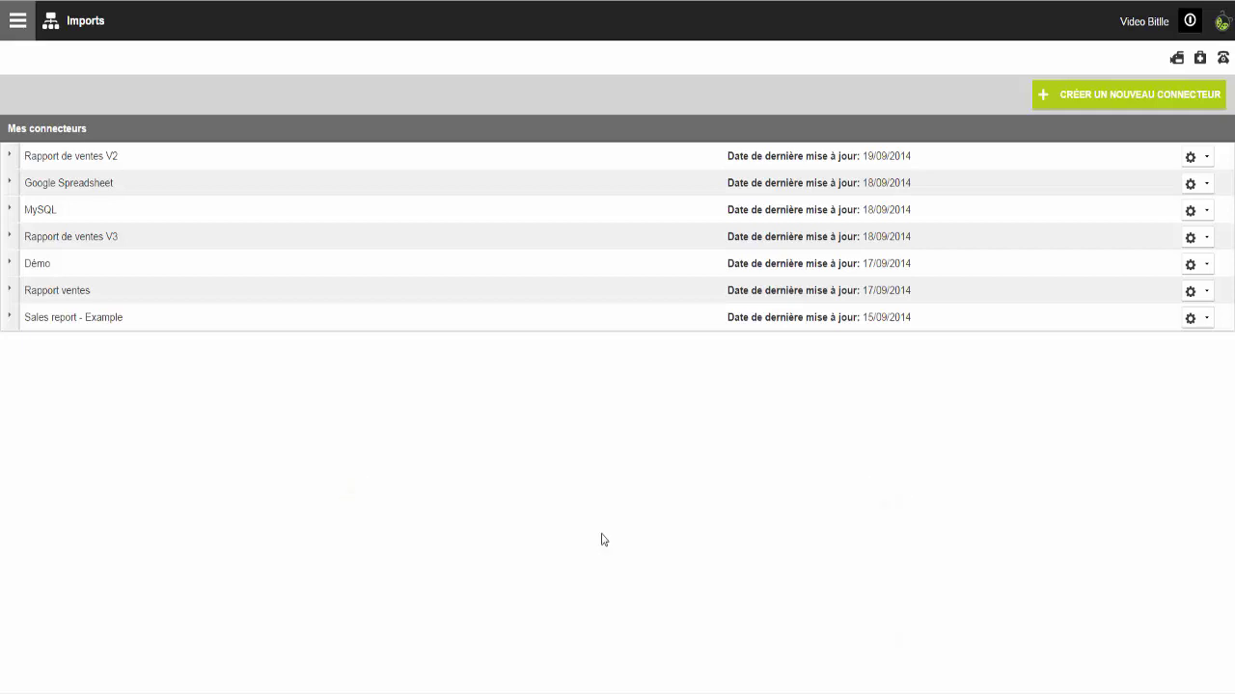
Open the Rapport de ventes V3 connector for modification and add a new filter/dimension field named Responsable.
{"action": "left_click", "coordinate": [1195, 240]}
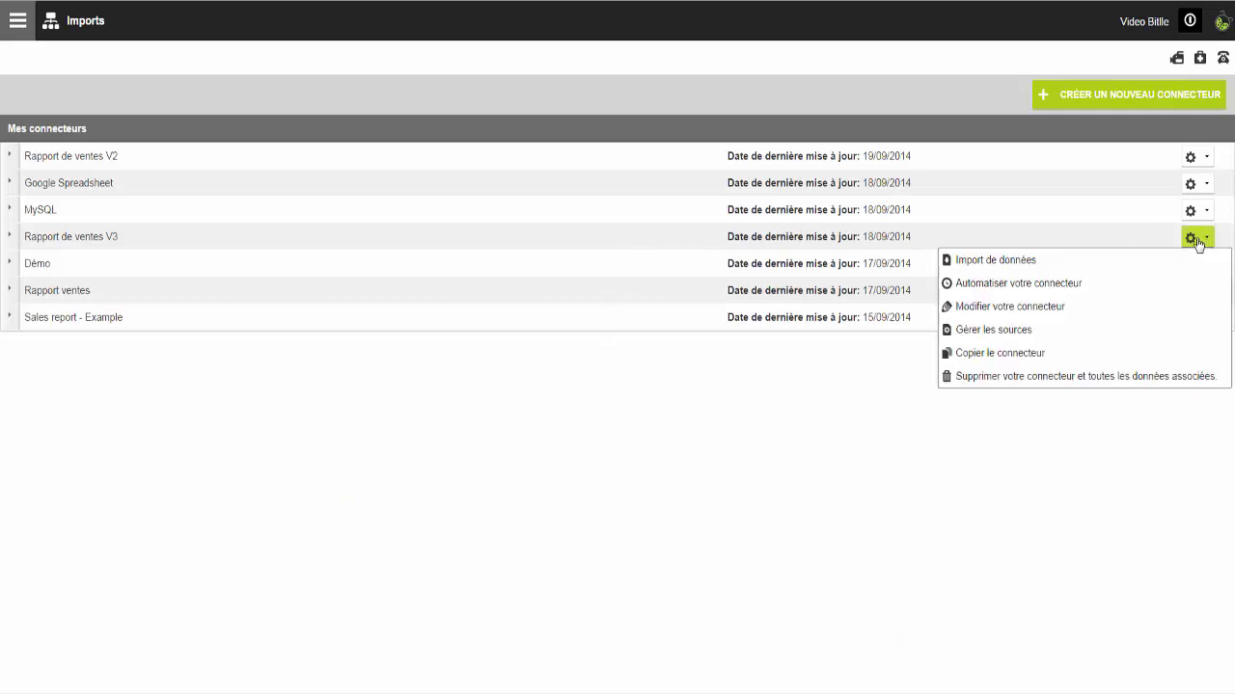
{"action": "left_click", "coordinate": [1025, 314]}
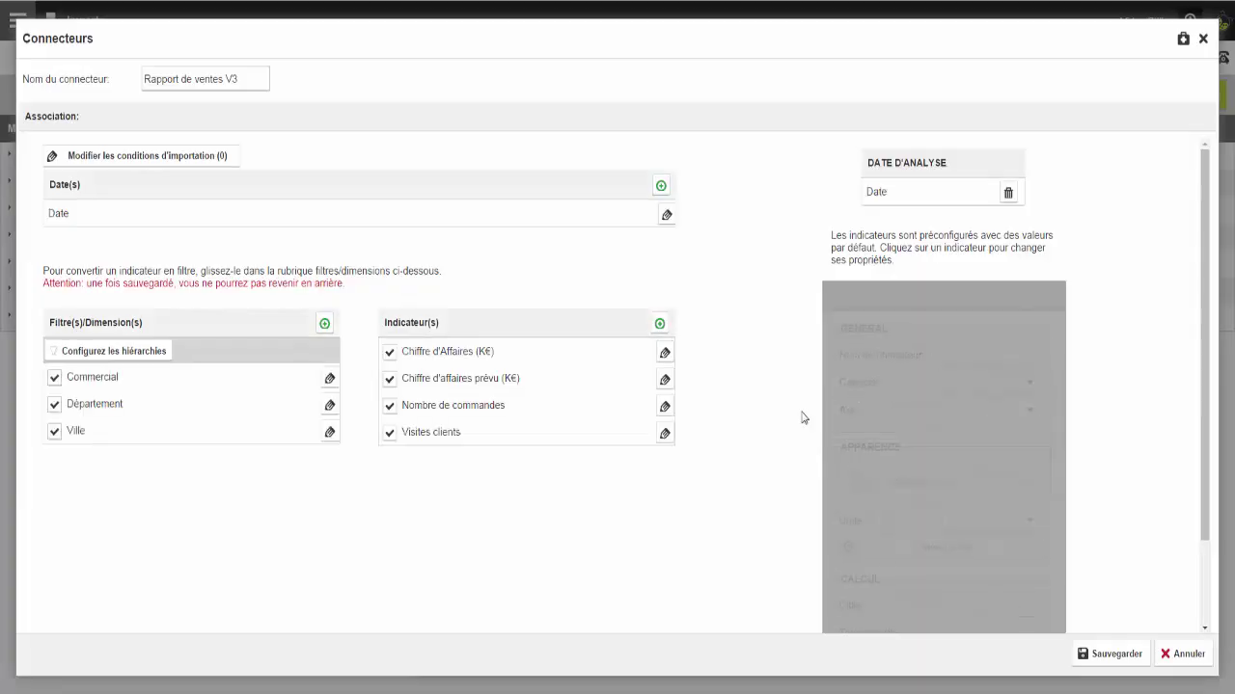
{"action": "left_click", "coordinate": [325, 324]}
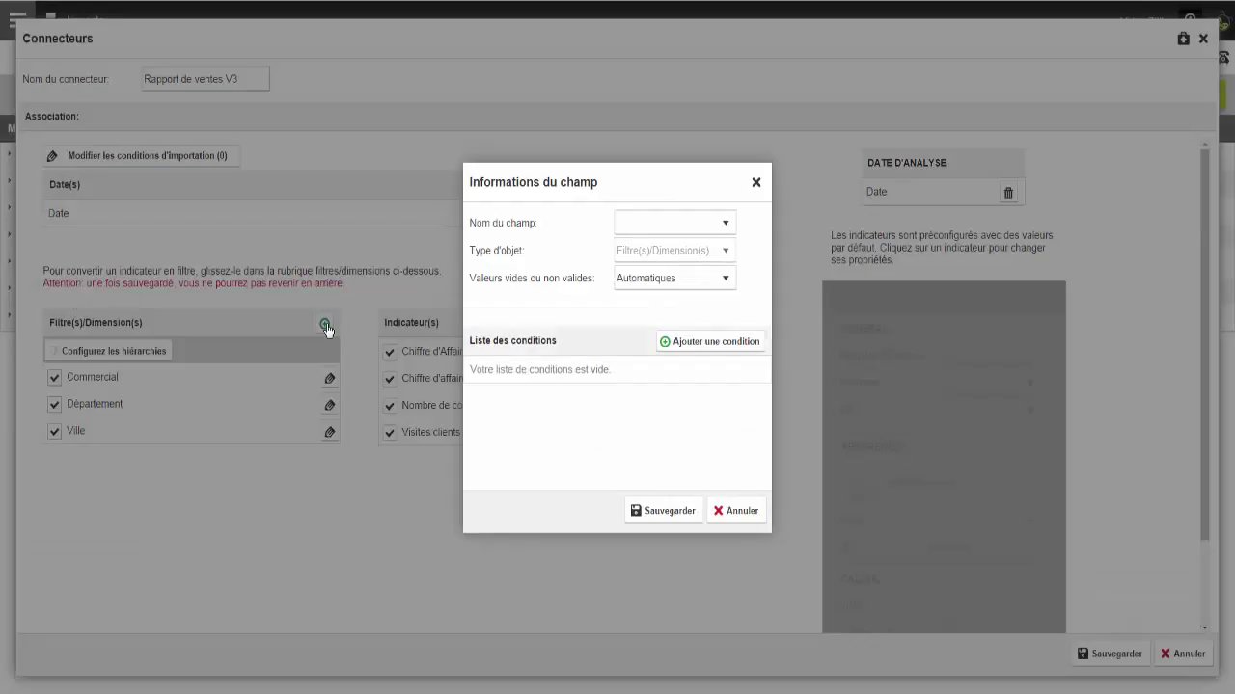
{"action": "left_click", "coordinate": [656, 222]}
{"action": "type", "text": "Responsable"}
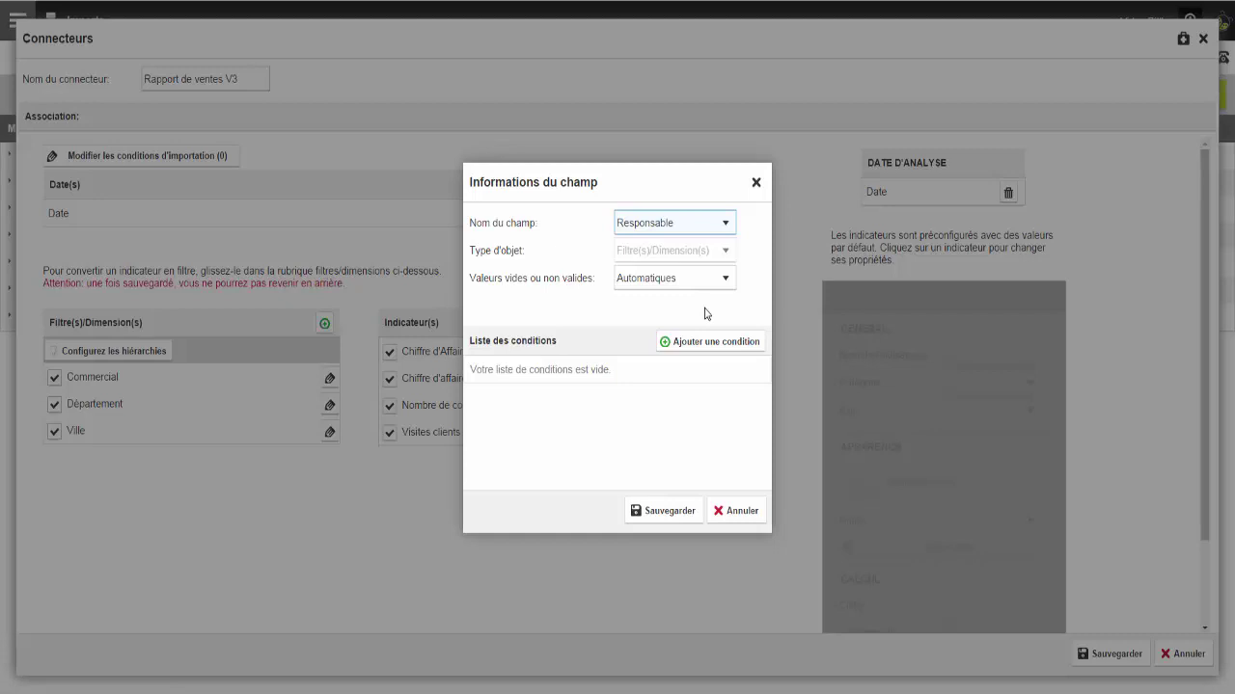
Add a condition assigning the first manager's name when Commercial "Est inclus dans" the two salespeople's names, separated by a semicolon.
{"action": "left_click", "coordinate": [700, 343]}
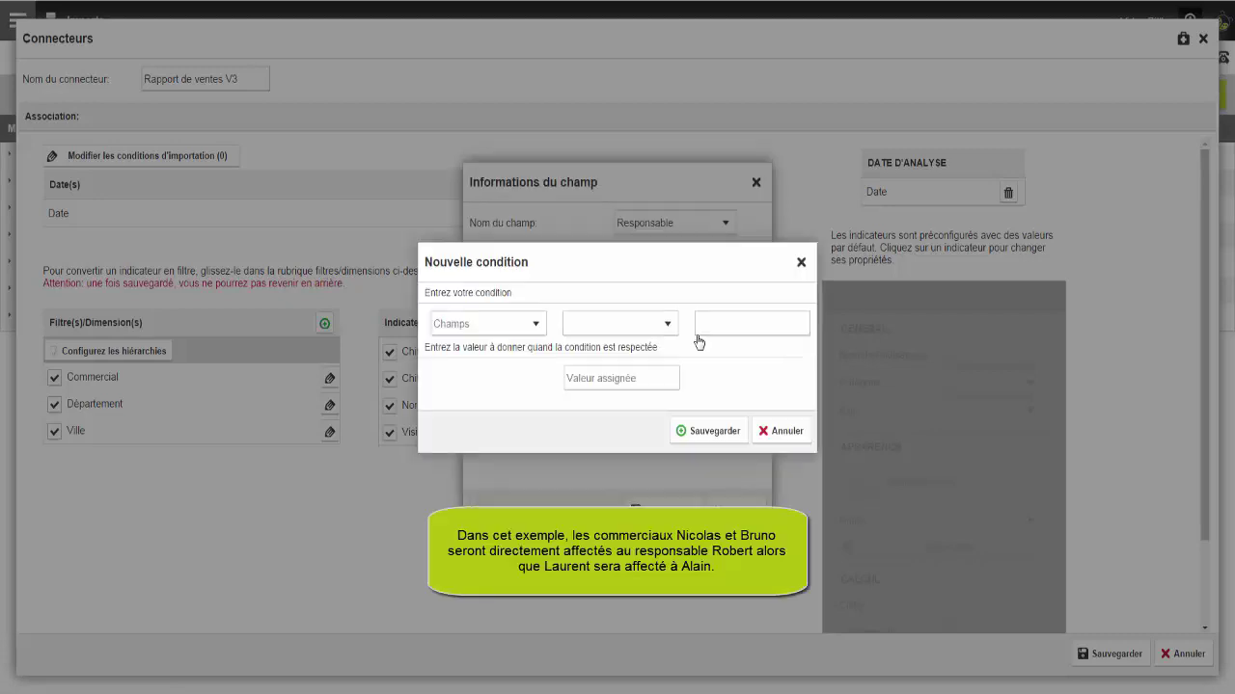
{"action": "left_click", "coordinate": [510, 324]}
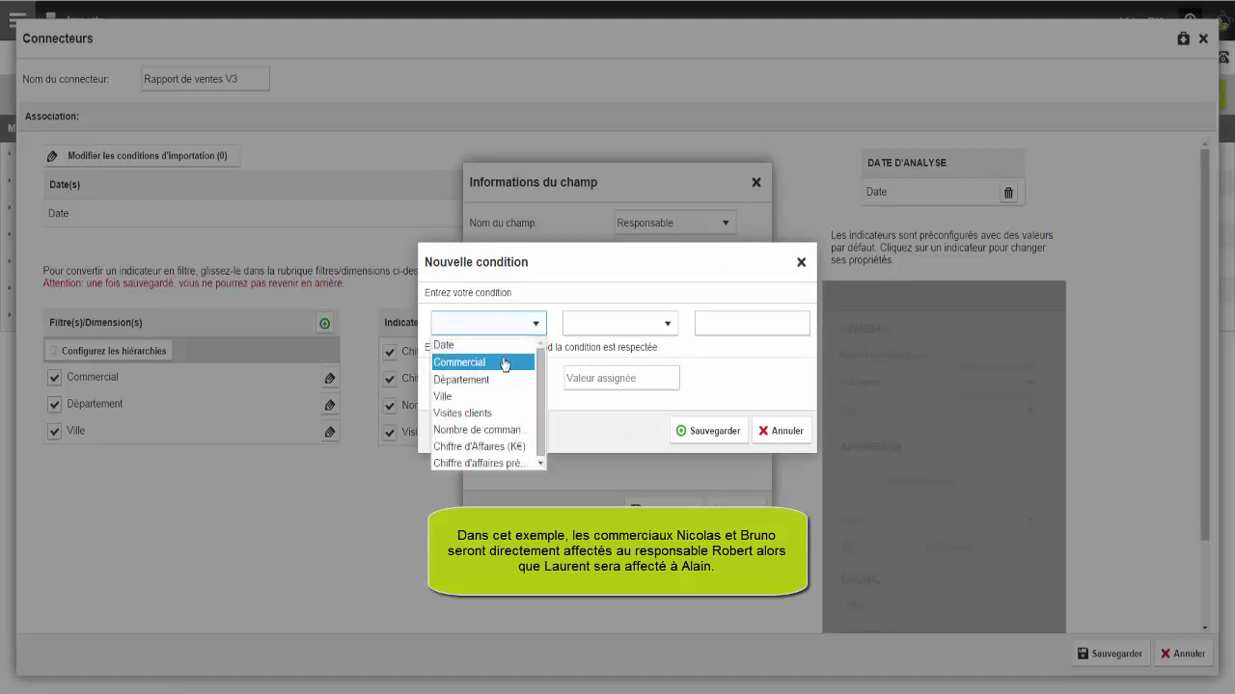
{"action": "left_click", "coordinate": [504, 364]}
{"action": "left_click", "coordinate": [631, 328]}
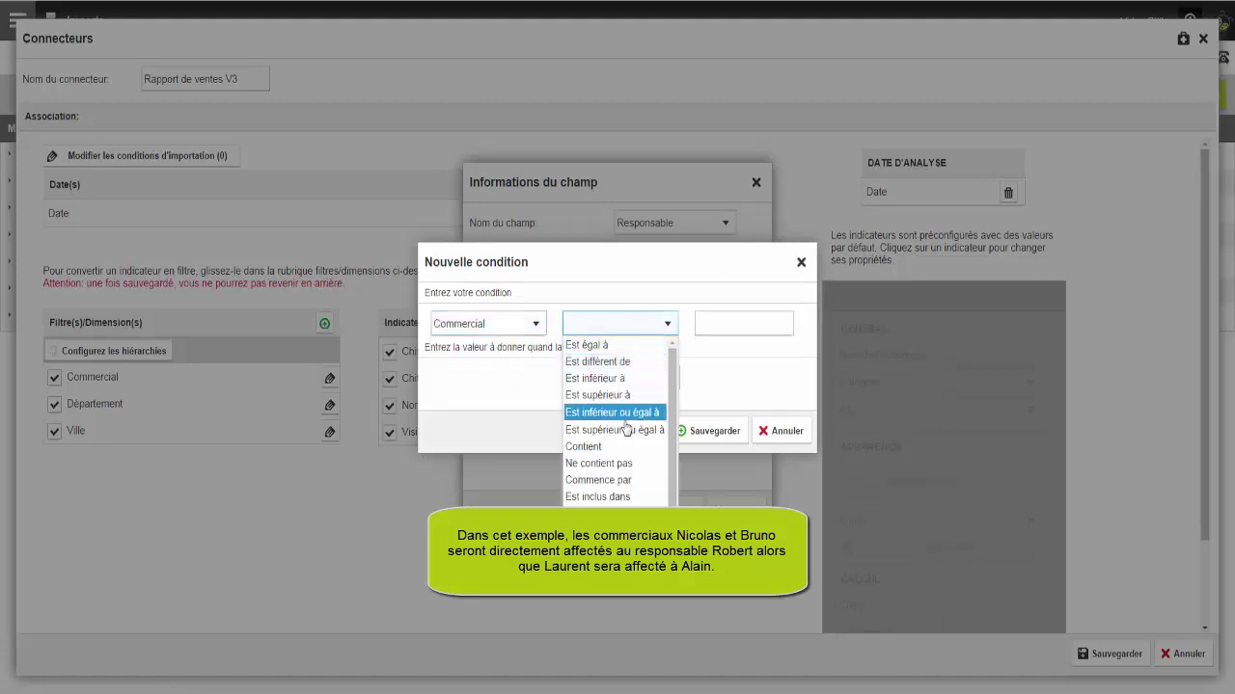
{"action": "left_click", "coordinate": [622, 496]}
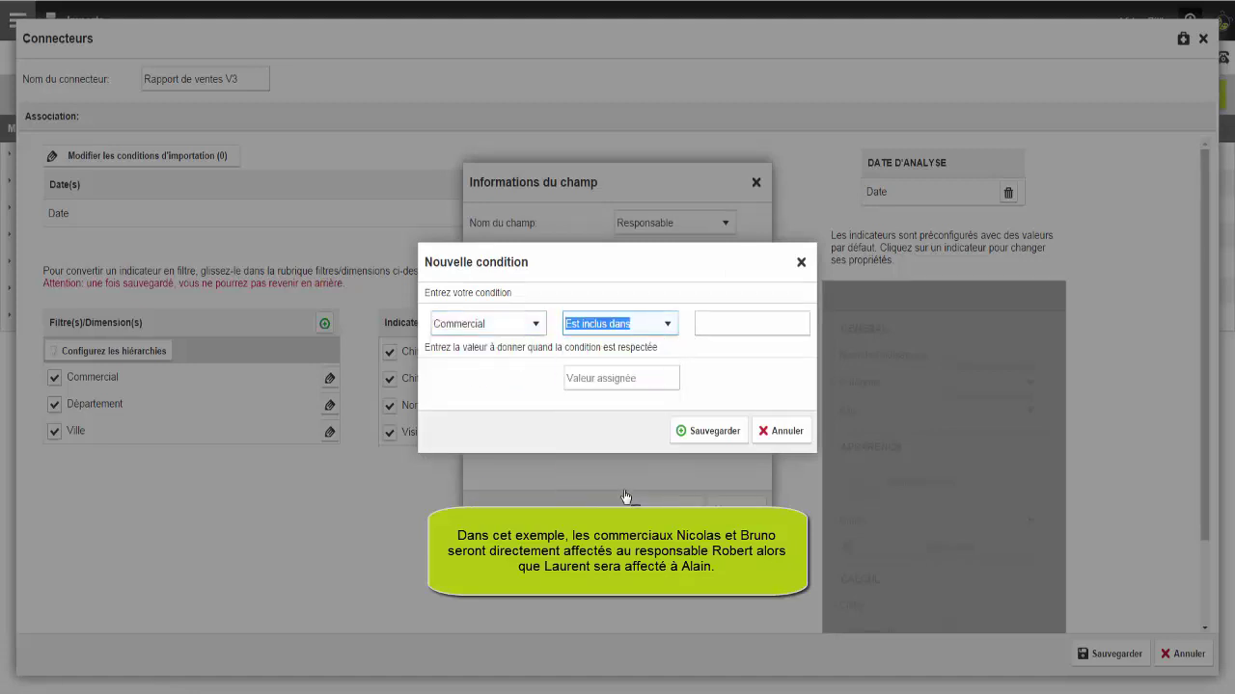
{"action": "left_click", "coordinate": [719, 325]}
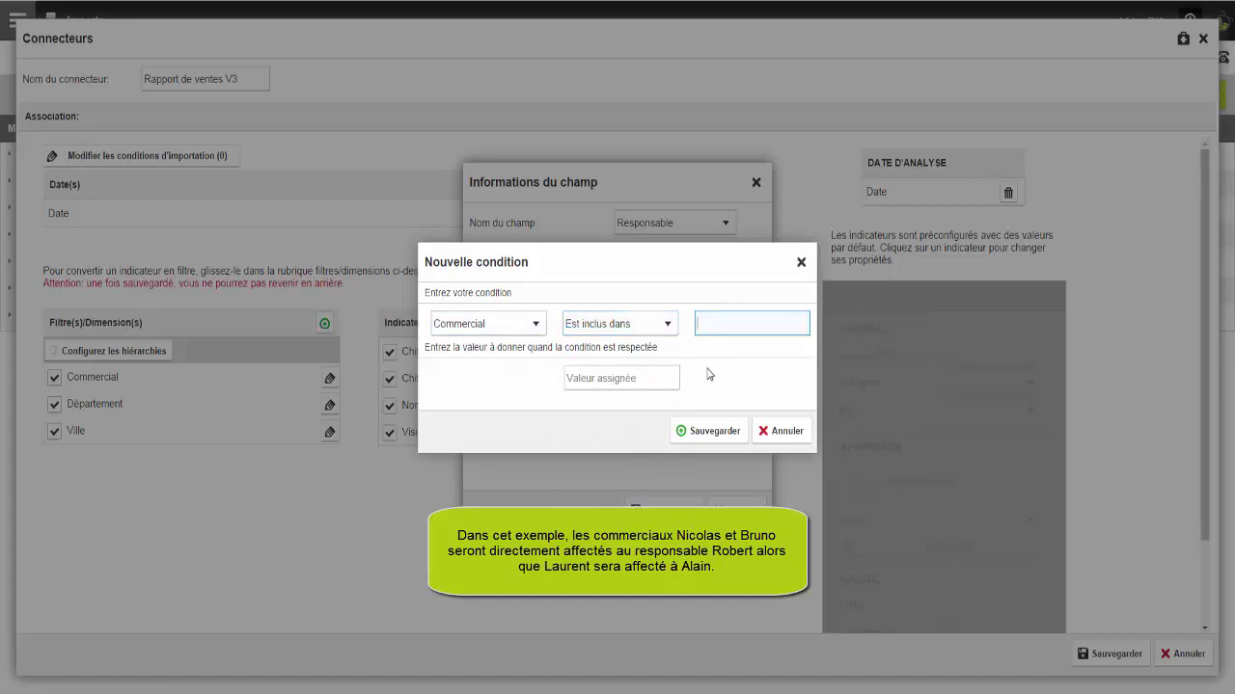
{"action": "type", "text": "Nicolas D ;Bruno R"}
{"action": "key", "text": "Tab"}
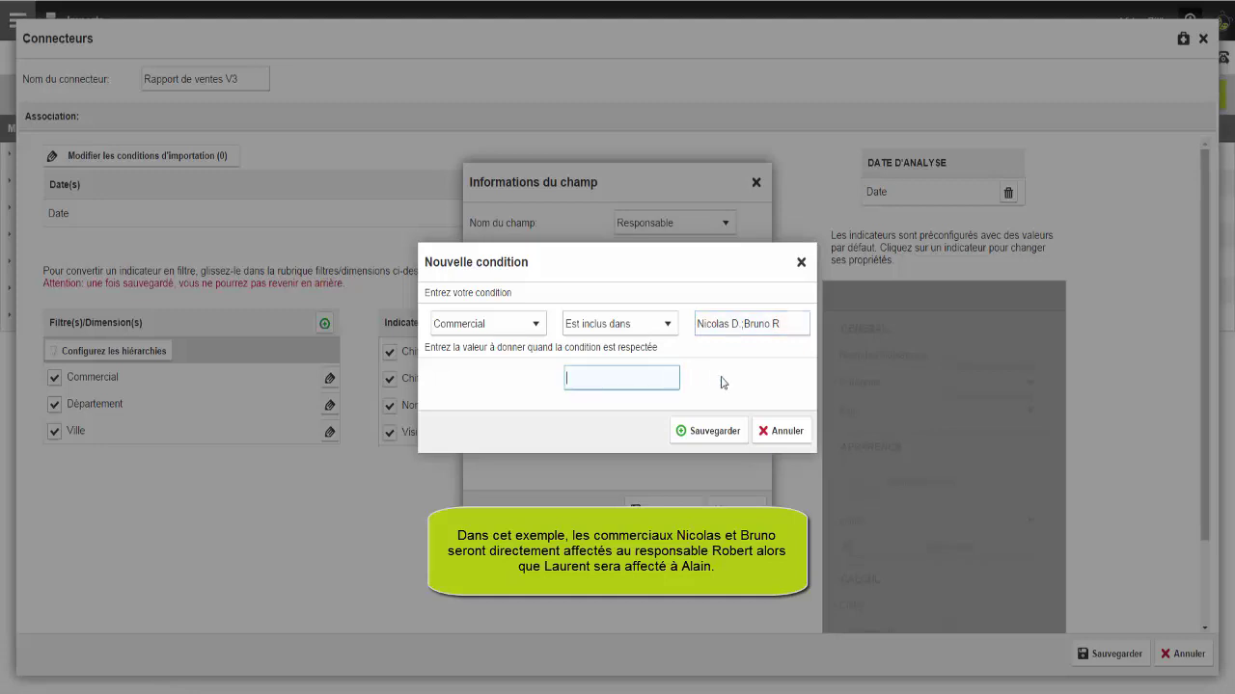
{"action": "type", "text": "Robert P."}
{"action": "left_click", "coordinate": [693, 434]}
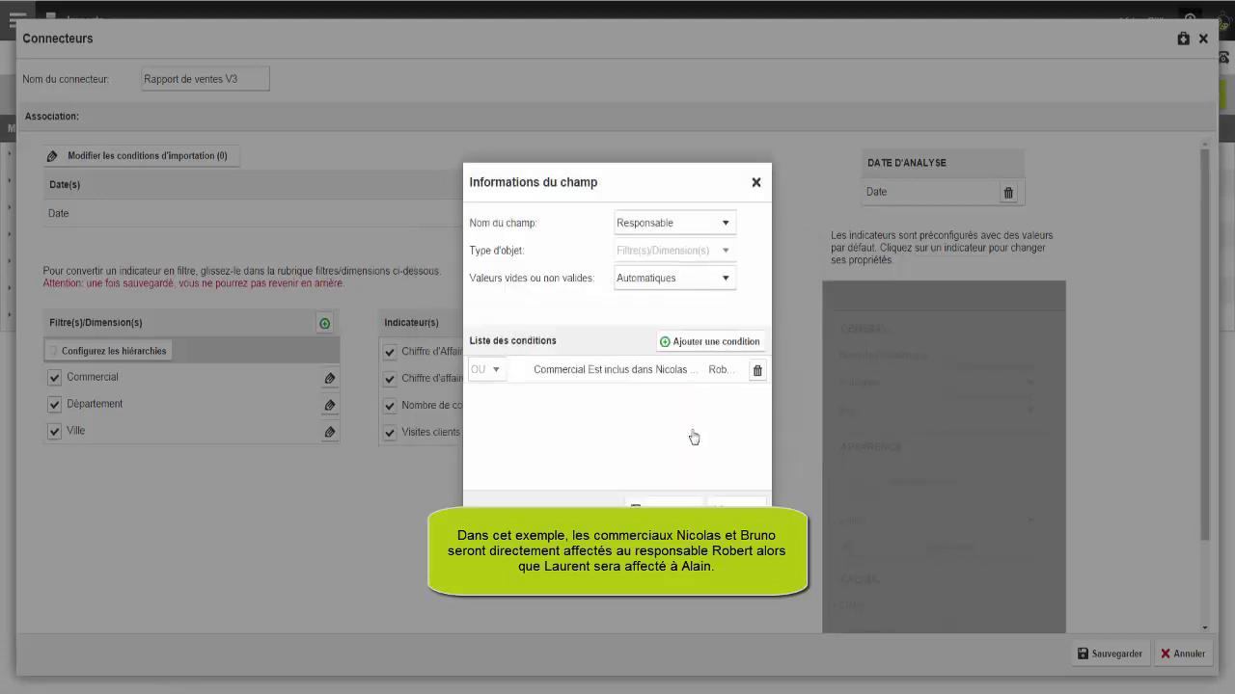
Add a second condition assigning the other manager's name when Commercial "Est égal à" the third salesperson's name.
{"action": "left_click", "coordinate": [699, 350]}
{"action": "left_click", "coordinate": [516, 326]}
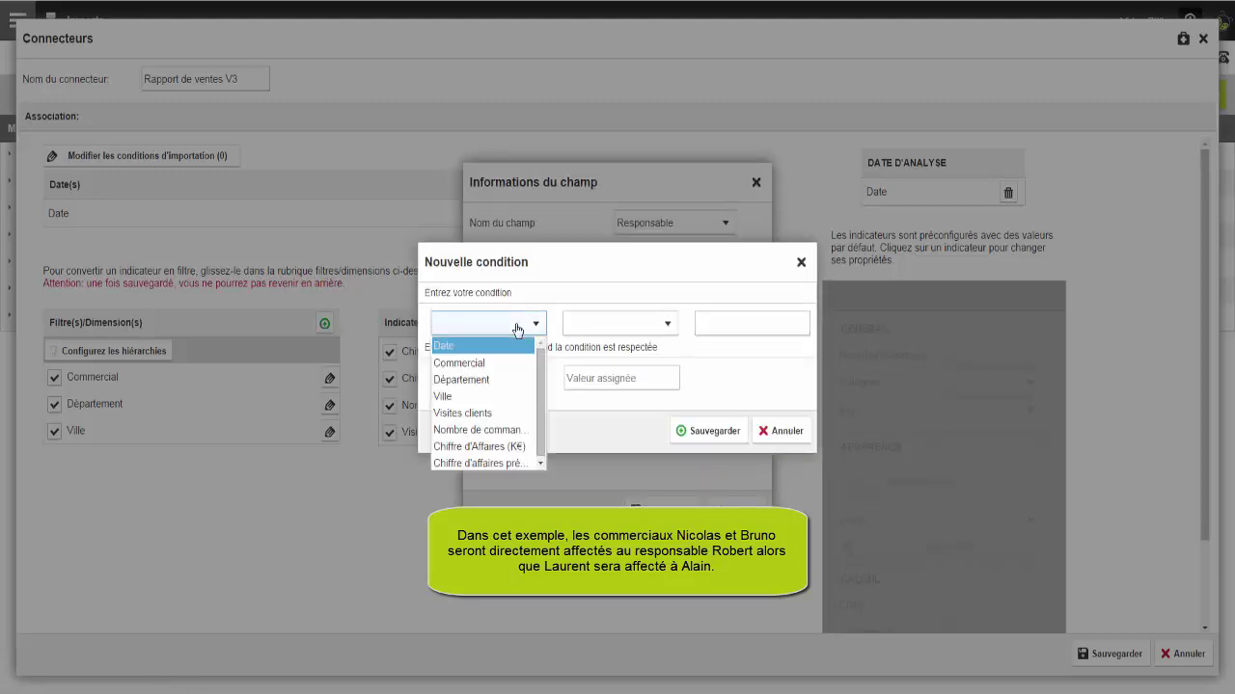
{"action": "left_click", "coordinate": [490, 363]}
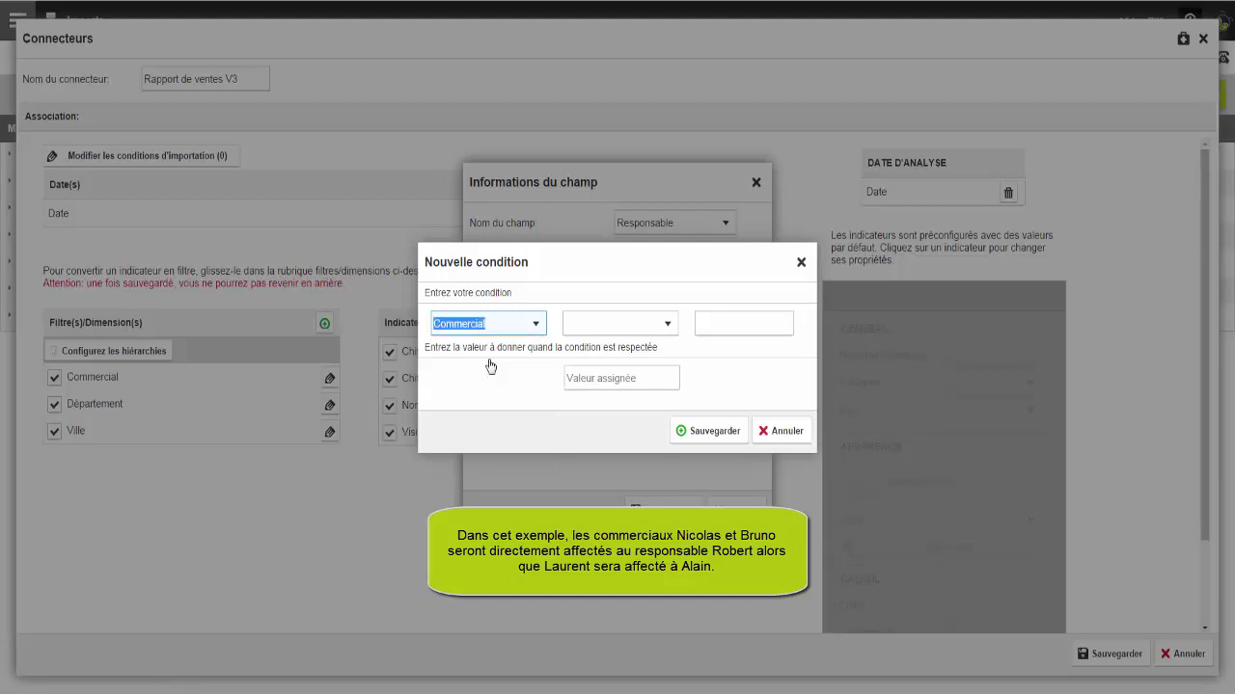
{"action": "left_click", "coordinate": [634, 331]}
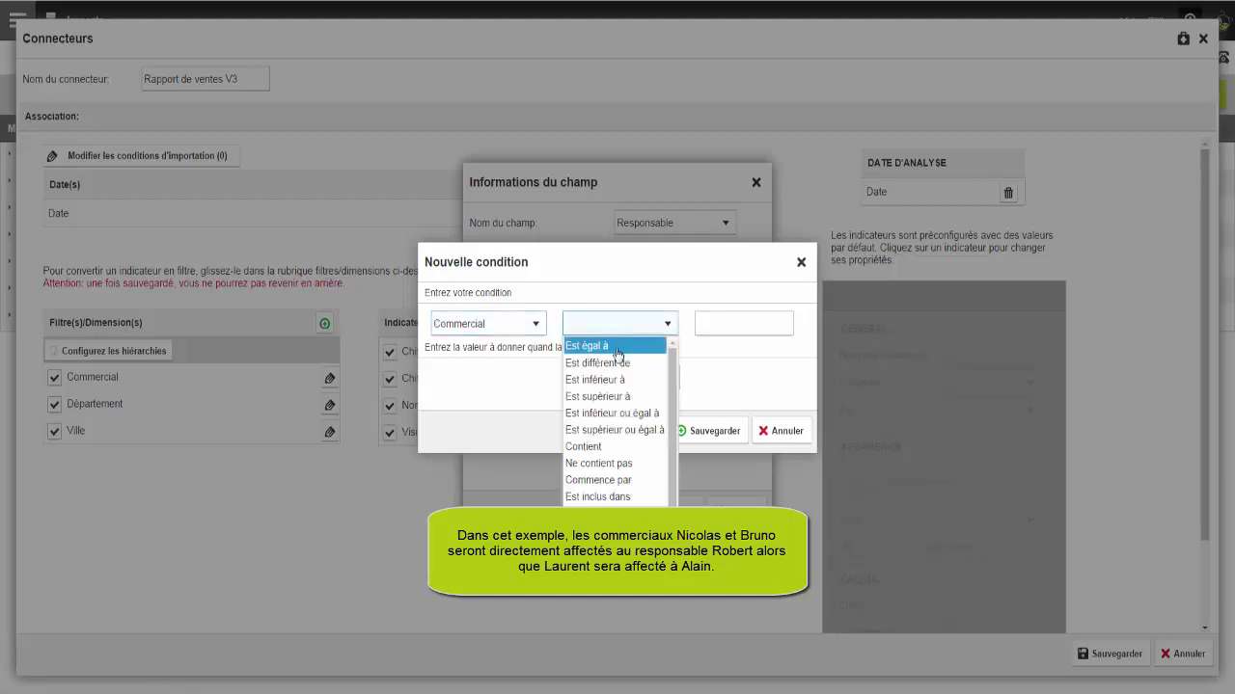
{"action": "left_click", "coordinate": [618, 350]}
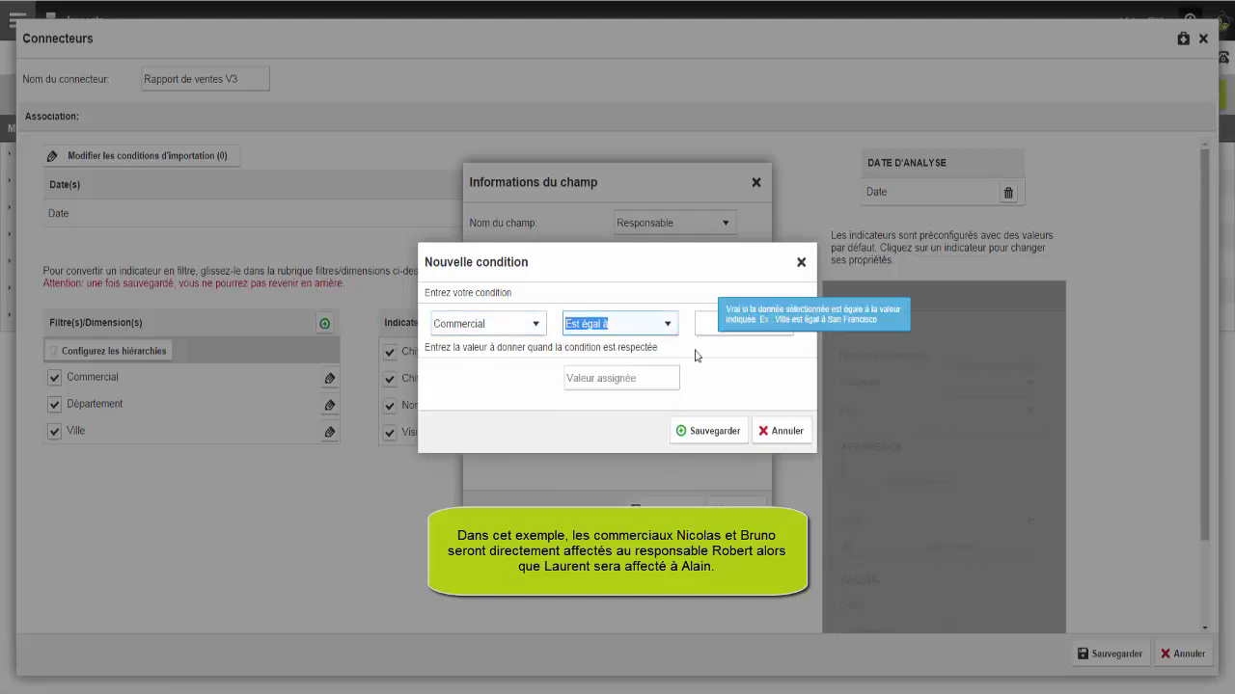
{"action": "left_click", "coordinate": [715, 321]}
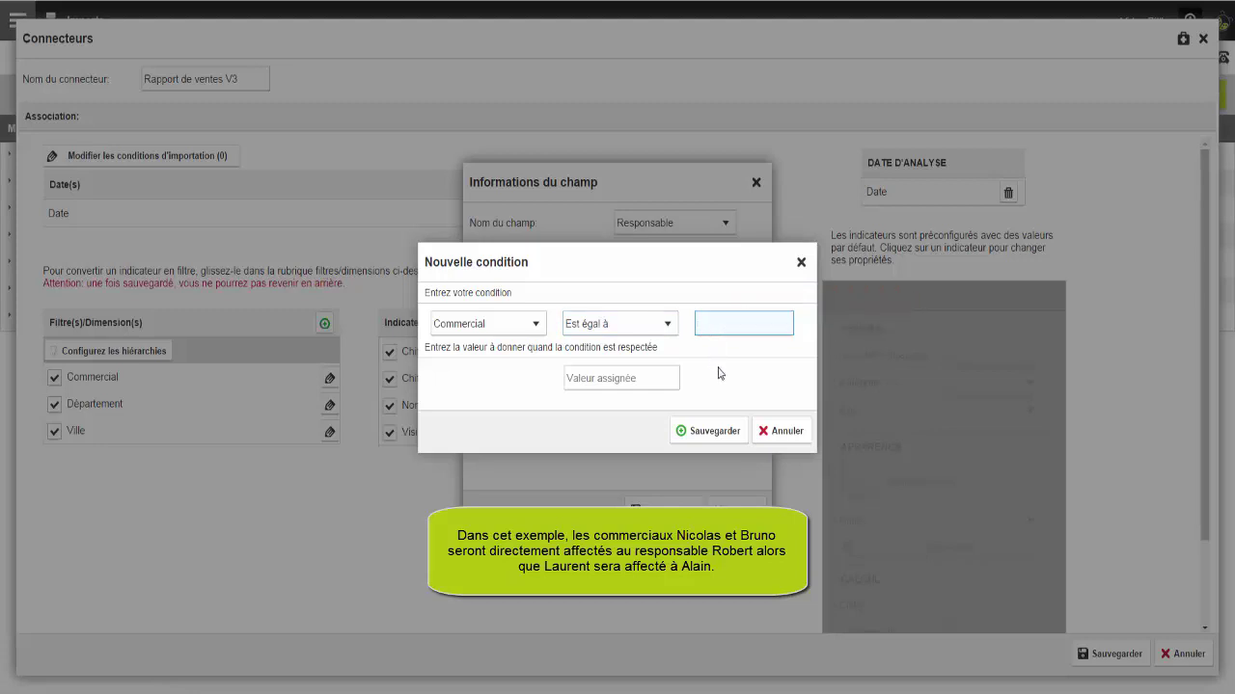
{"action": "type", "text": "Laurent T."}
{"action": "left_click", "coordinate": [663, 377]}
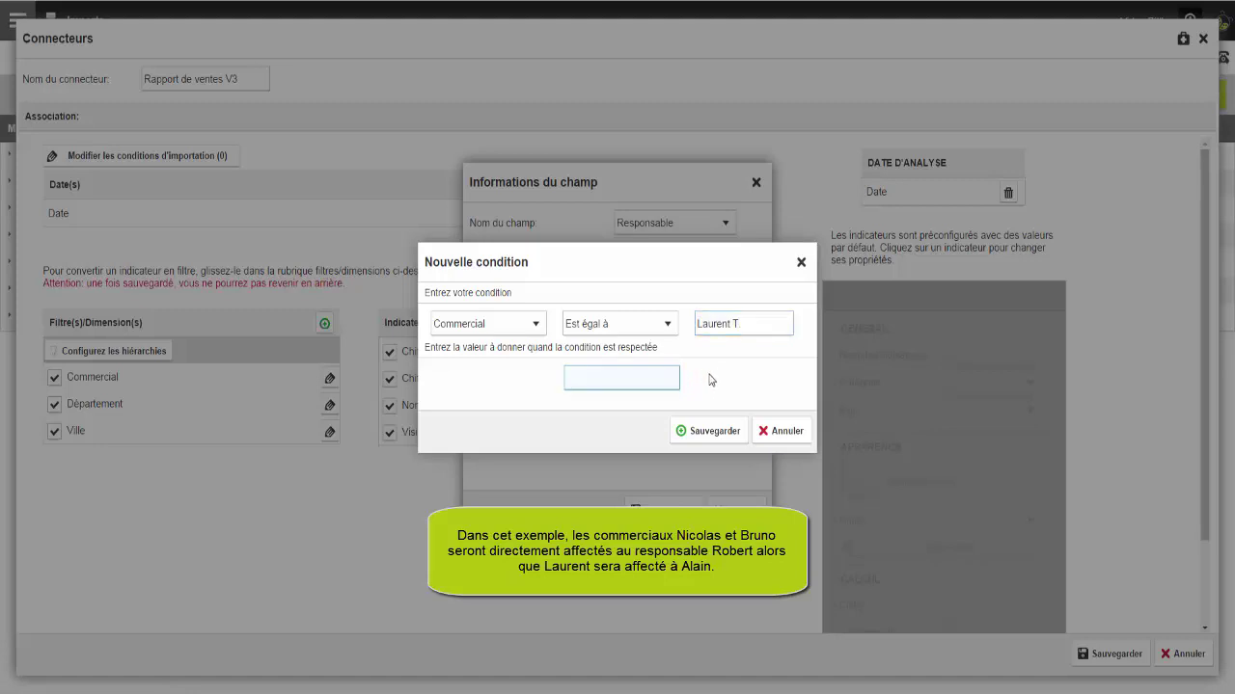
{"action": "type", "text": "Alain D."}
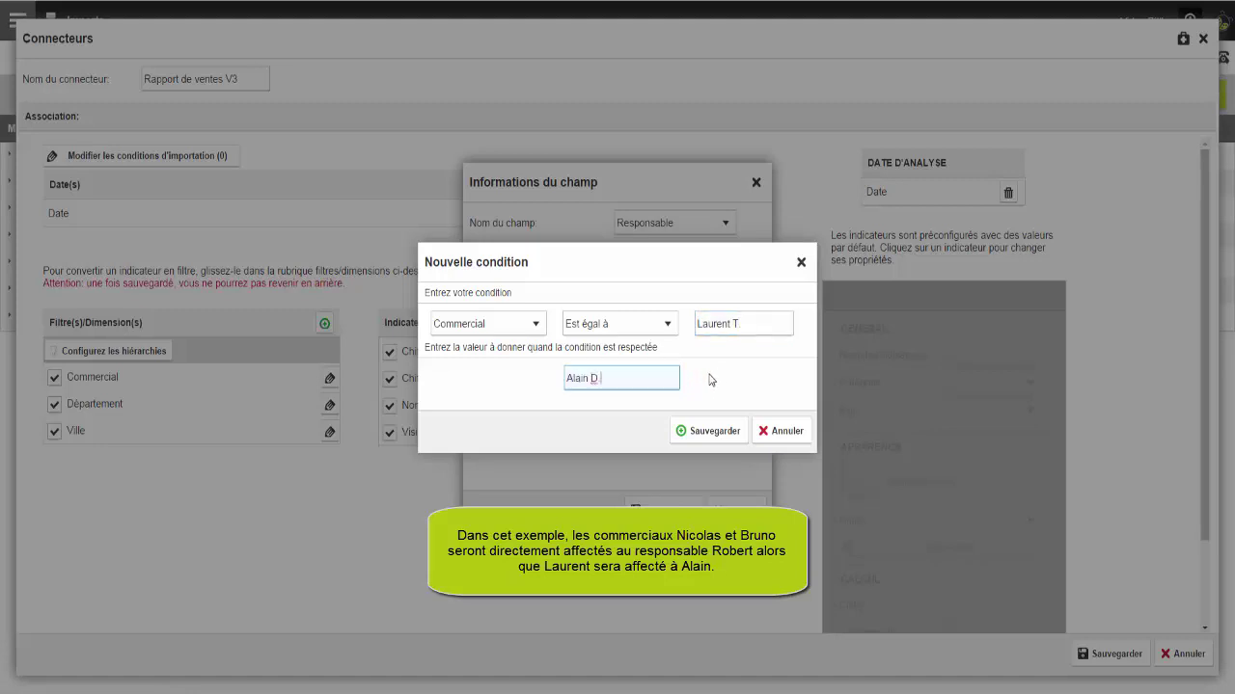
{"action": "left_click", "coordinate": [714, 431]}
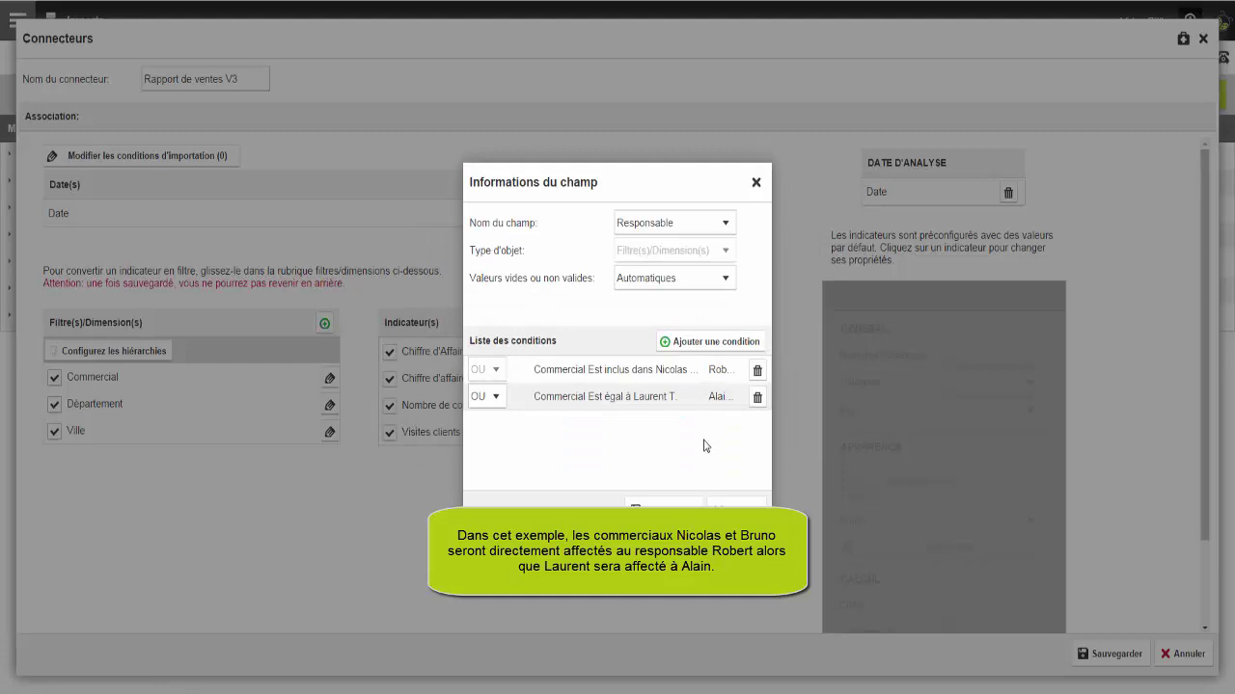
Keep OU as the operator of the second condition and save the Responsable field.
{"action": "left_click", "coordinate": [492, 405]}
{"action": "left_click", "coordinate": [492, 405]}
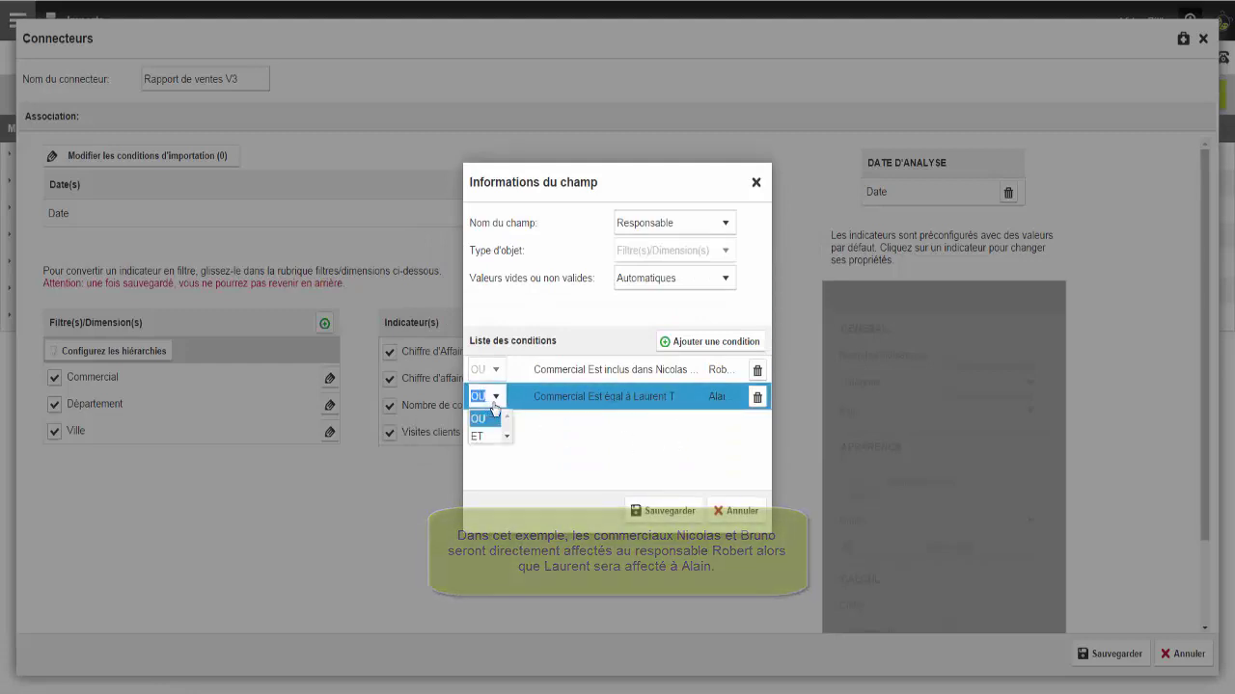
{"action": "left_click", "coordinate": [493, 408]}
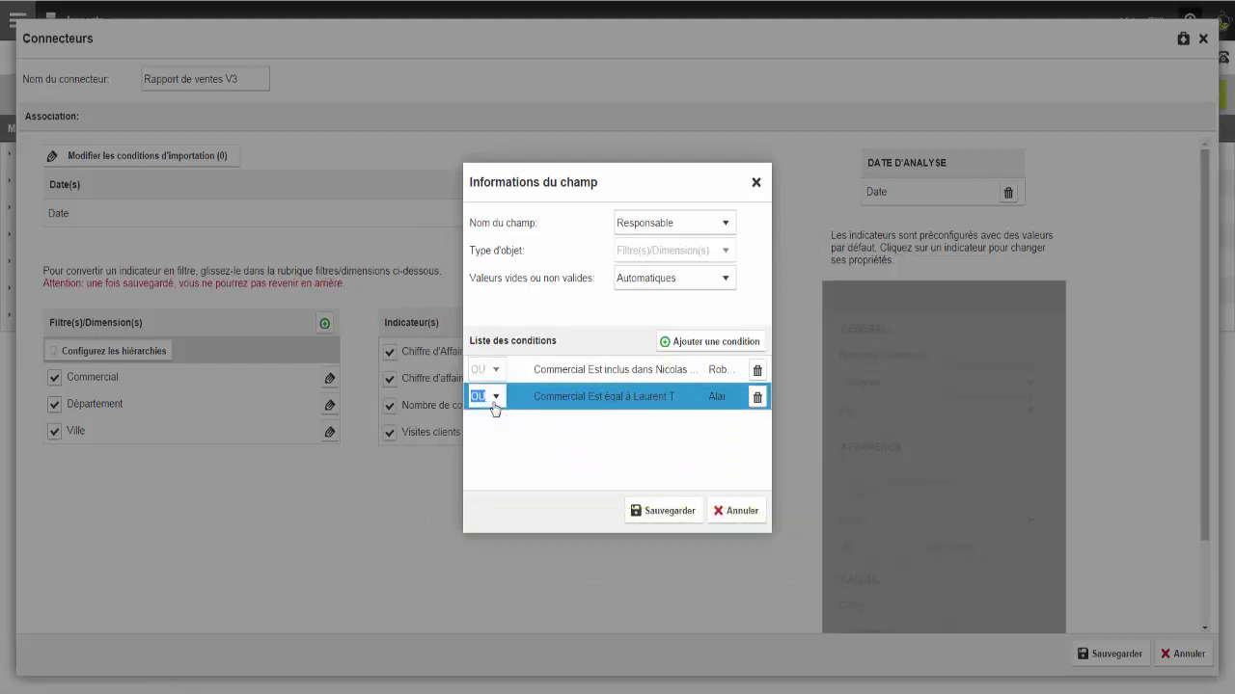
{"action": "left_click", "coordinate": [656, 512]}
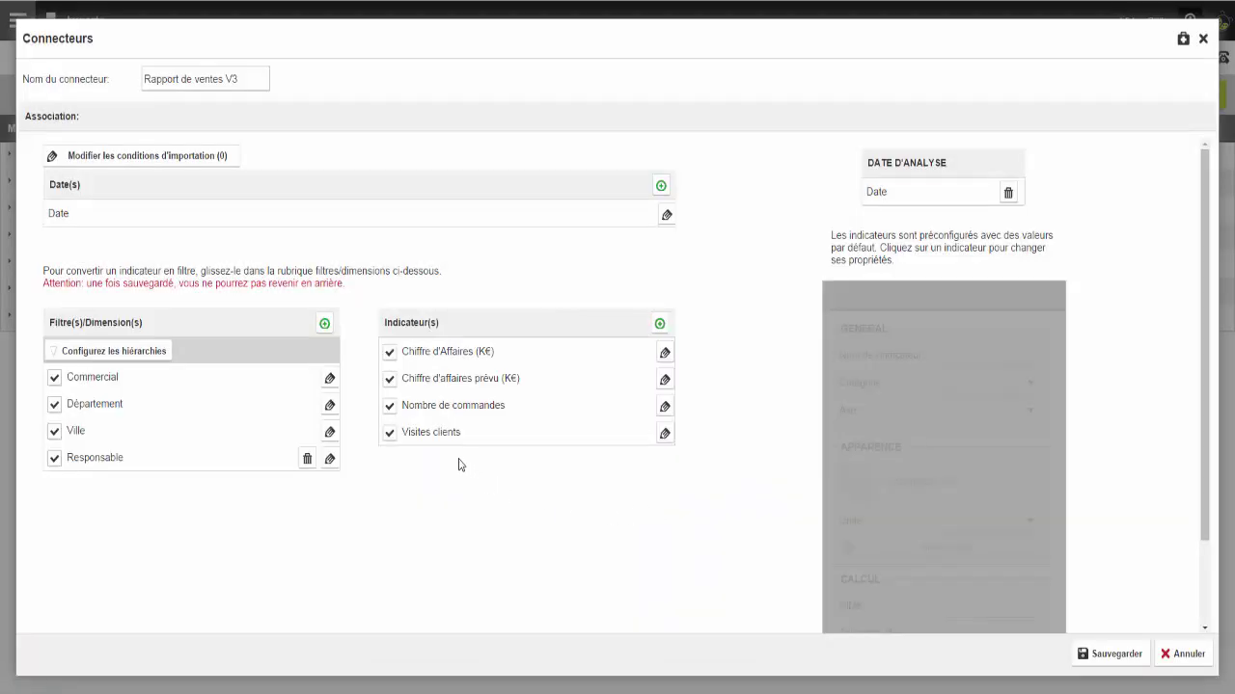
Nest Commercial under Responsable in the filter hierarchies, and save the connector with the changes applied to existing data.
{"action": "left_click", "coordinate": [154, 351]}
{"action": "left_click_drag", "start_coordinate": [104, 232], "coordinate": [733, 241]}
{"action": "left_click", "coordinate": [213, 170]}
{"action": "left_click_drag", "start_coordinate": [207, 195], "coordinate": [735, 249]}
{"action": "left_click", "coordinate": [1110, 654]}
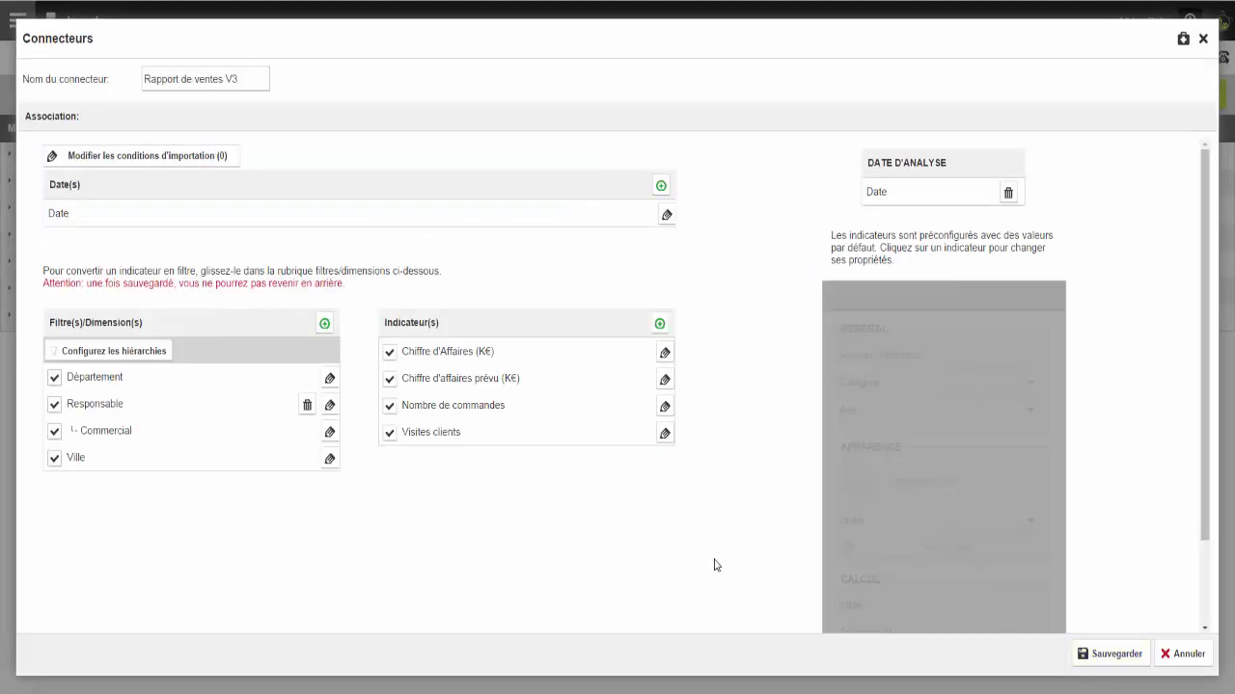
{"action": "left_click", "coordinate": [1104, 656]}
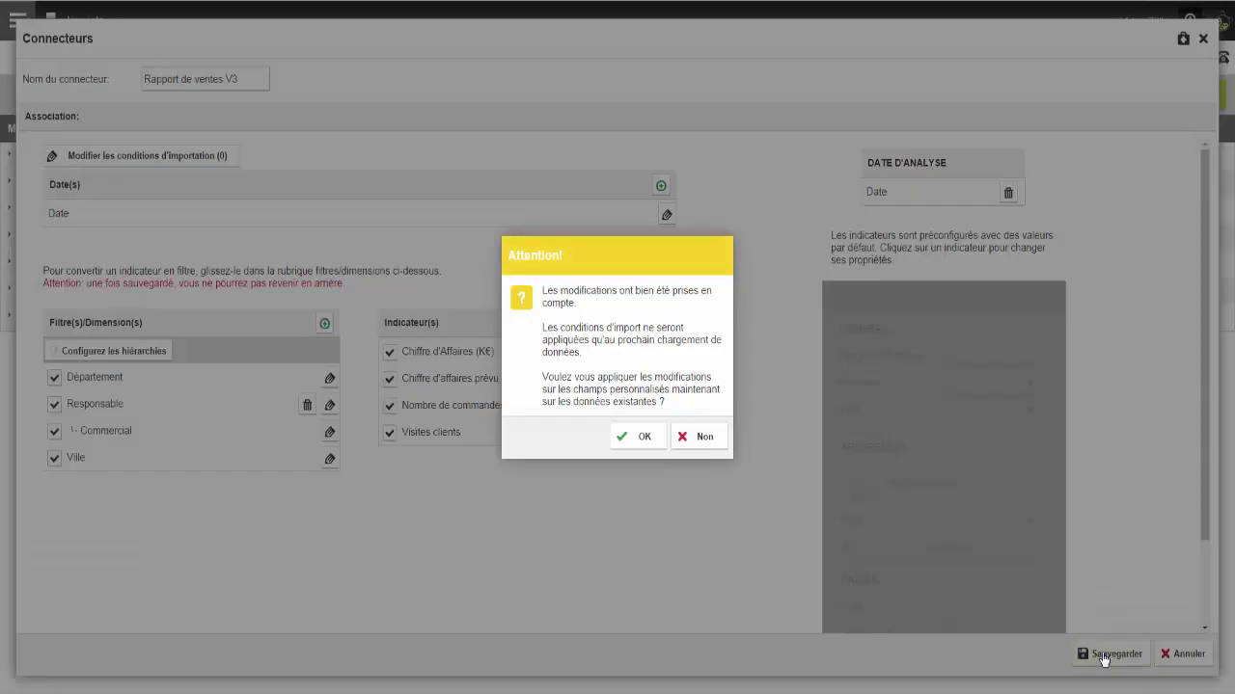
{"action": "left_click", "coordinate": [632, 437]}
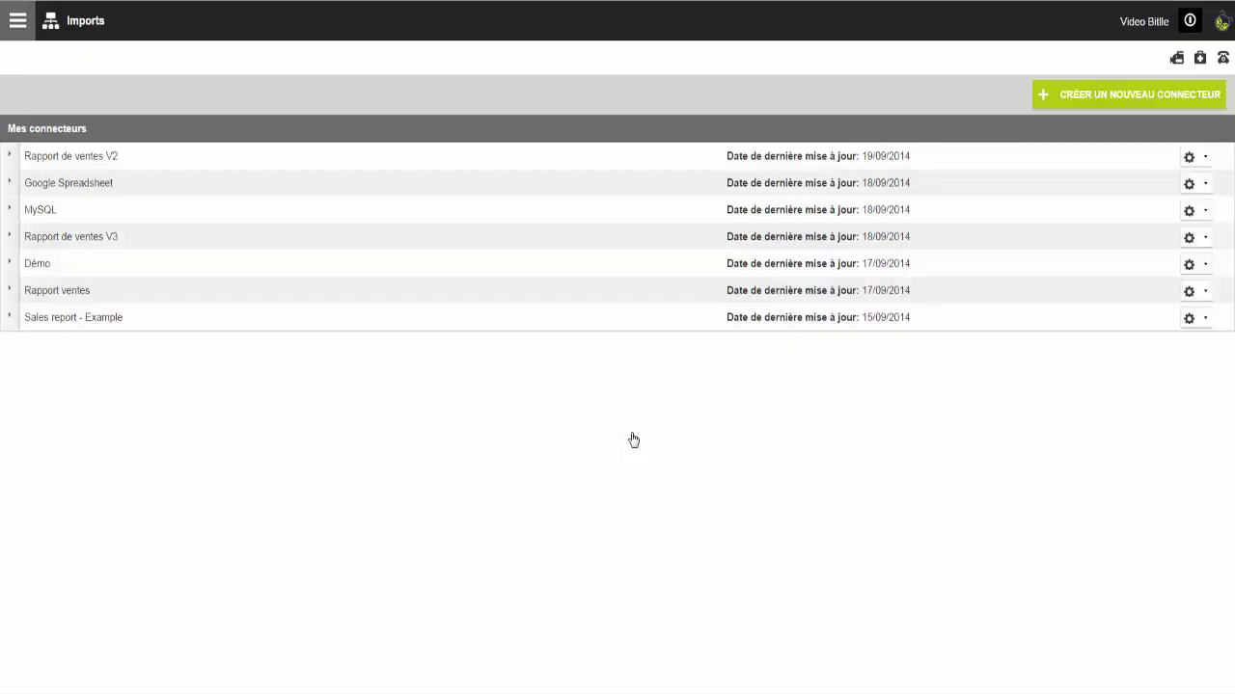
Open the Rapport de ventes V3 dashboard and examine the manager and salesperson hierarchy in the Responsable filter.
{"action": "left_click", "coordinate": [17, 21]}
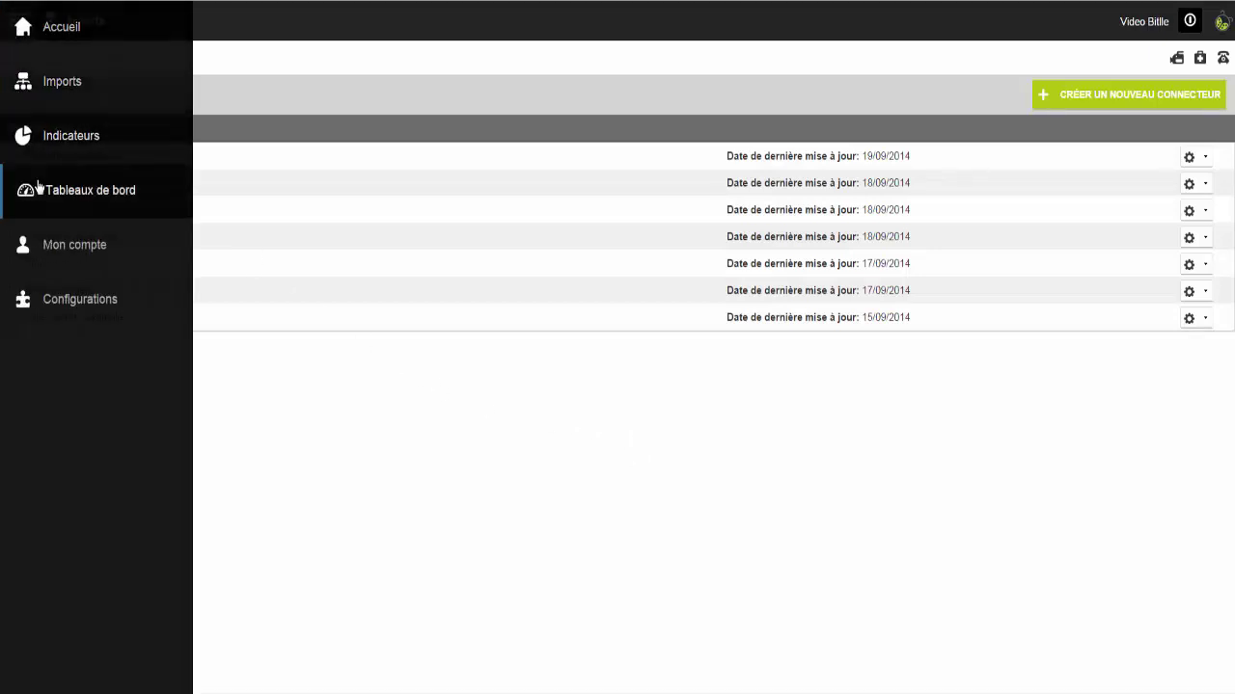
{"action": "left_click", "coordinate": [39, 191]}
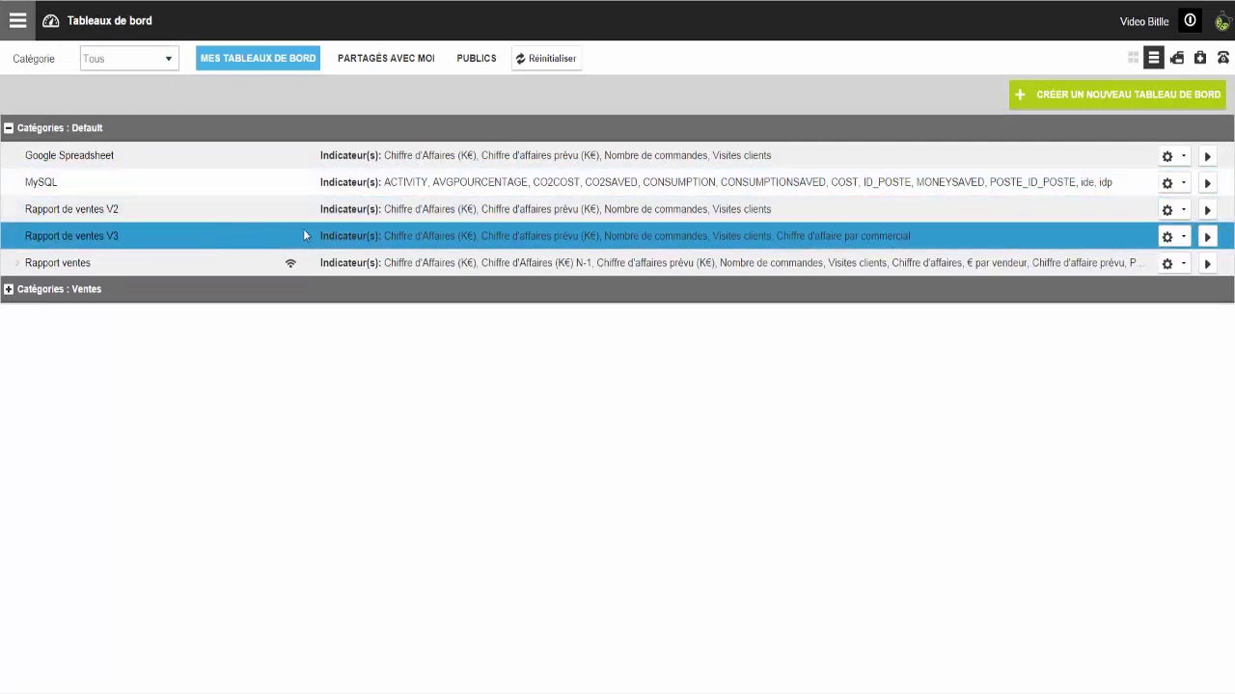
{"action": "left_click", "coordinate": [1206, 236]}
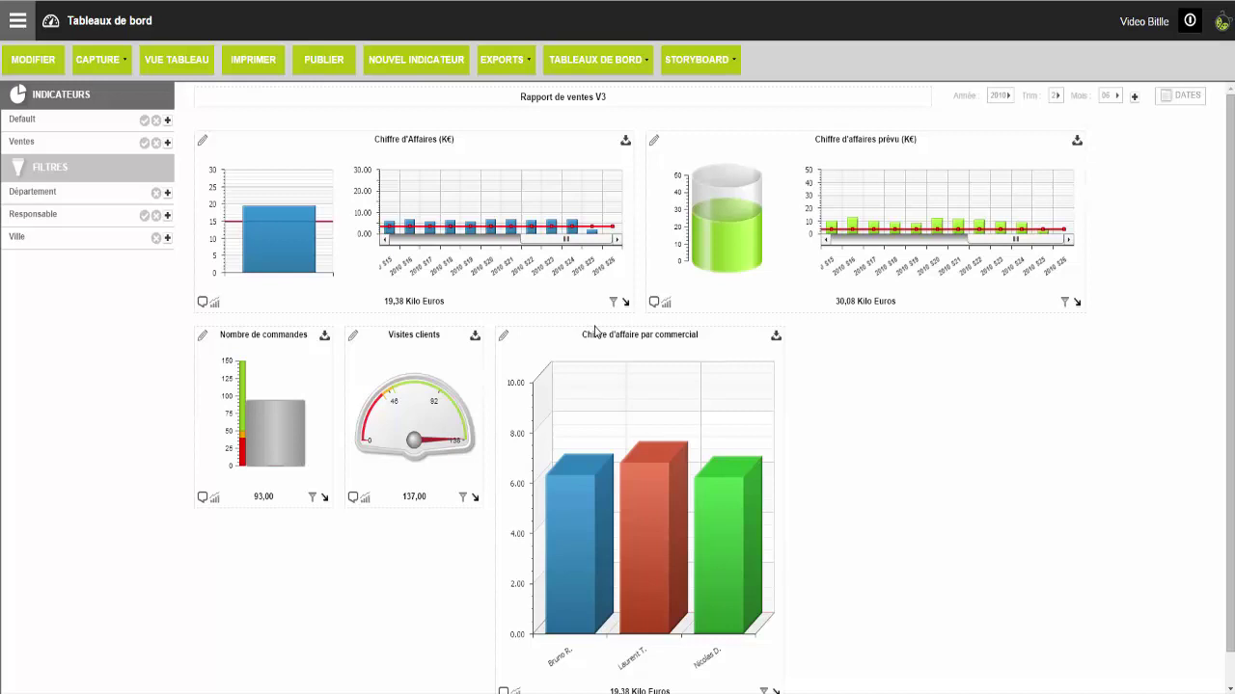
{"action": "left_click", "coordinate": [167, 216]}
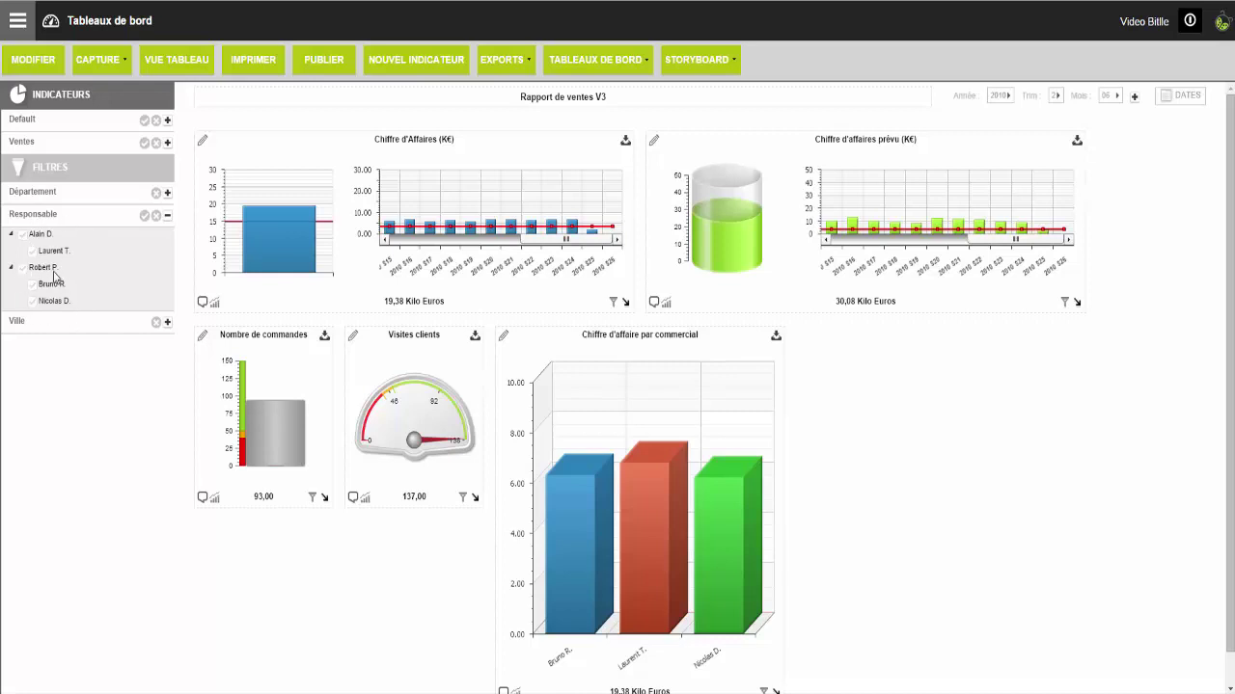
{"action": "left_click", "coordinate": [11, 269]}
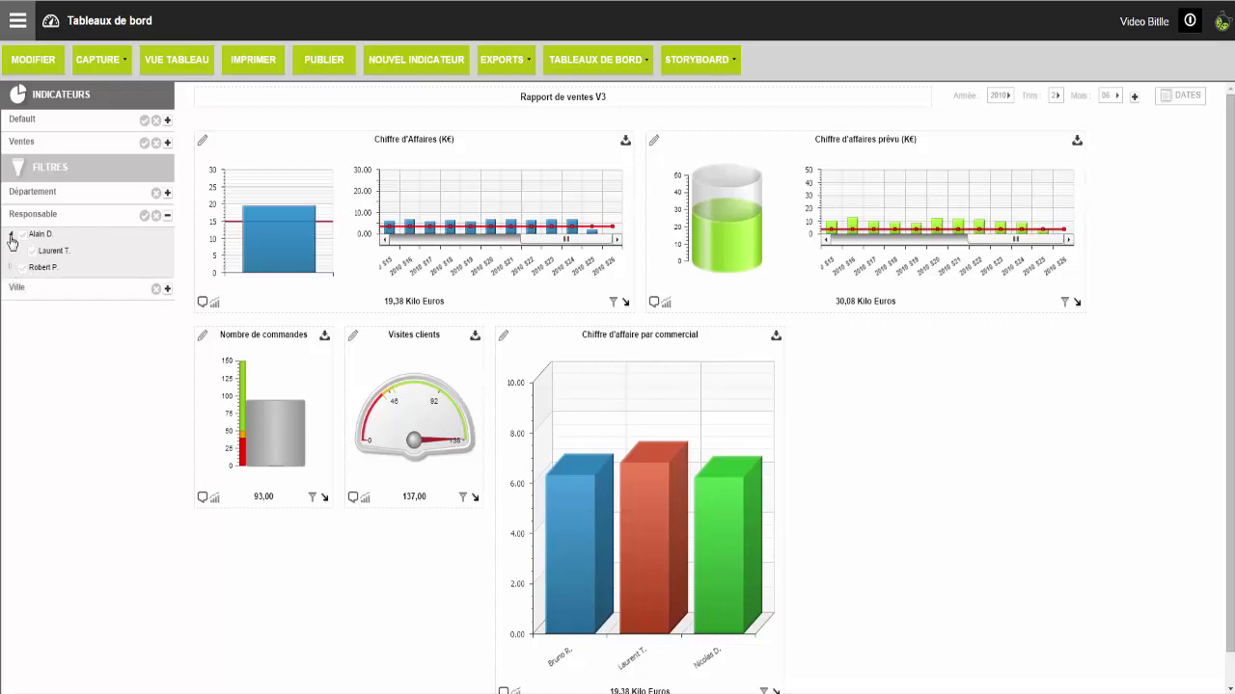
{"action": "left_click", "coordinate": [11, 235]}
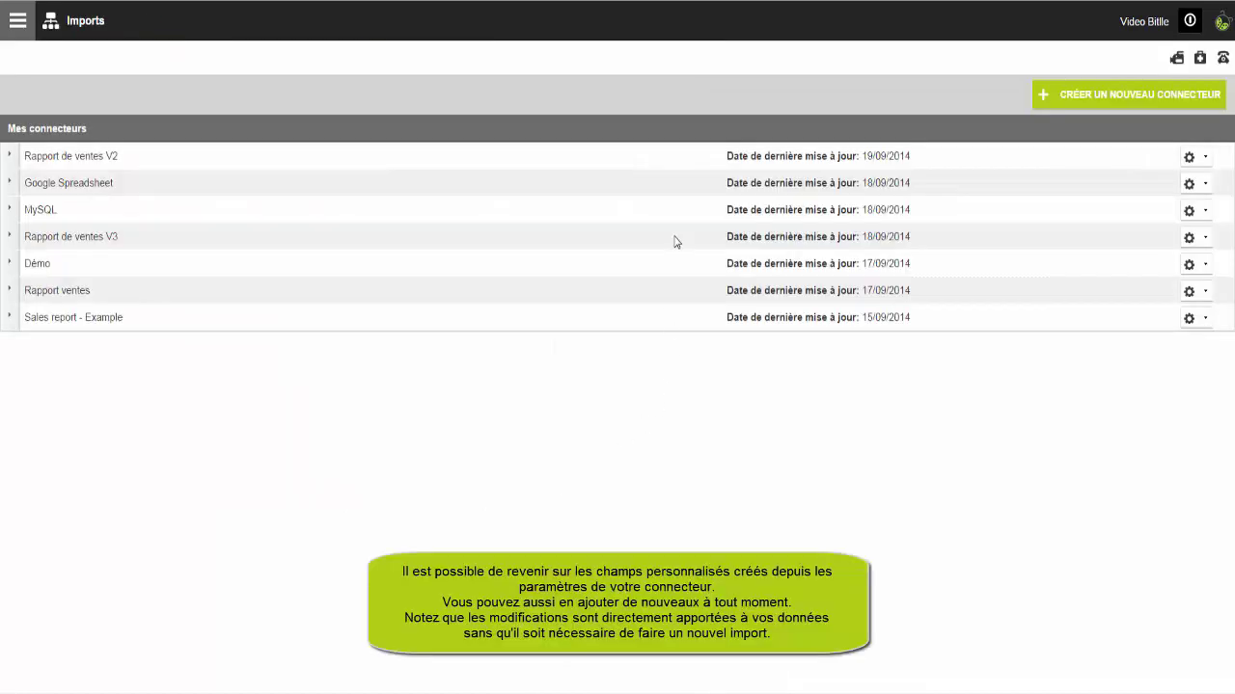
Set the Rapport de ventes V3 connector's Date field to Personnalisées for empty or invalid values, default 2014-09-19, and save, applying changes to existing data.
{"action": "left_click", "coordinate": [1191, 237]}
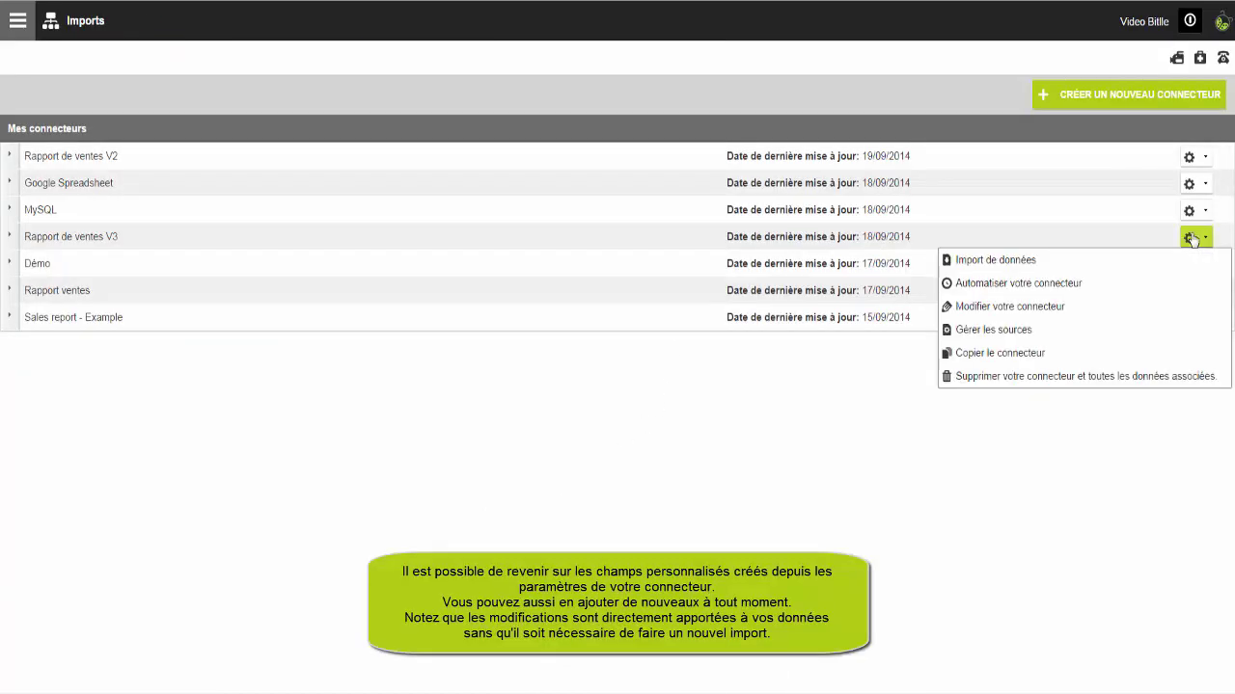
{"action": "left_click", "coordinate": [1013, 307]}
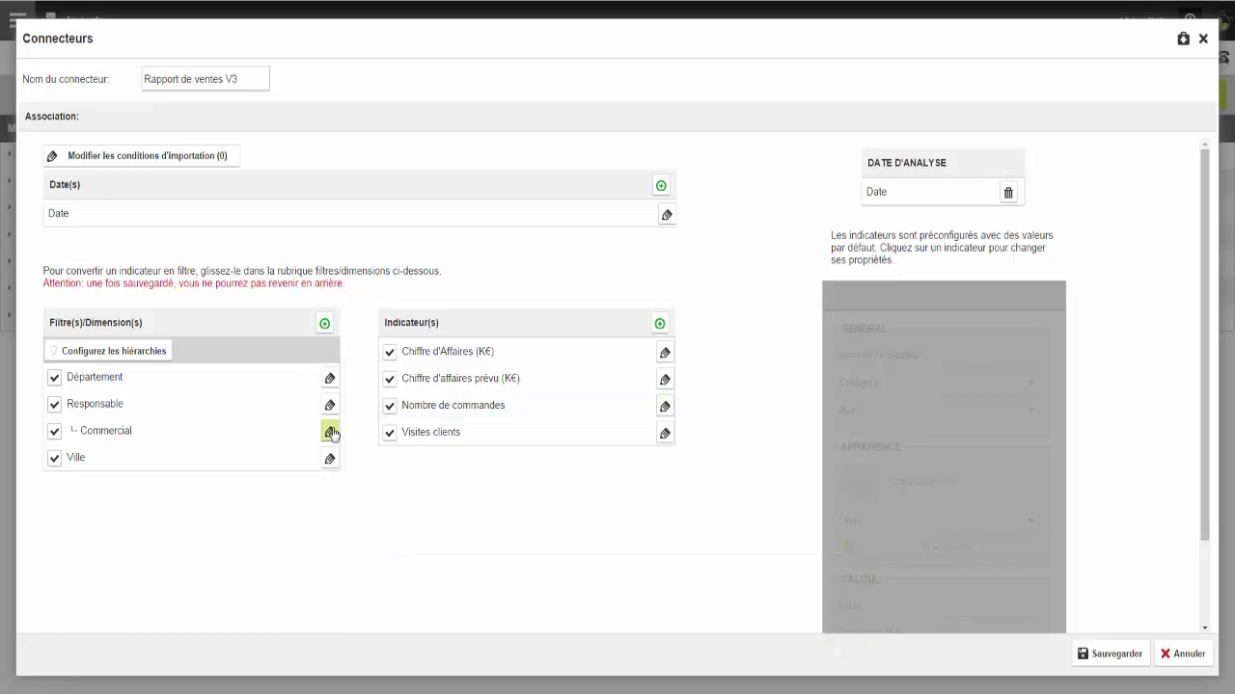
{"action": "left_click", "coordinate": [666, 216]}
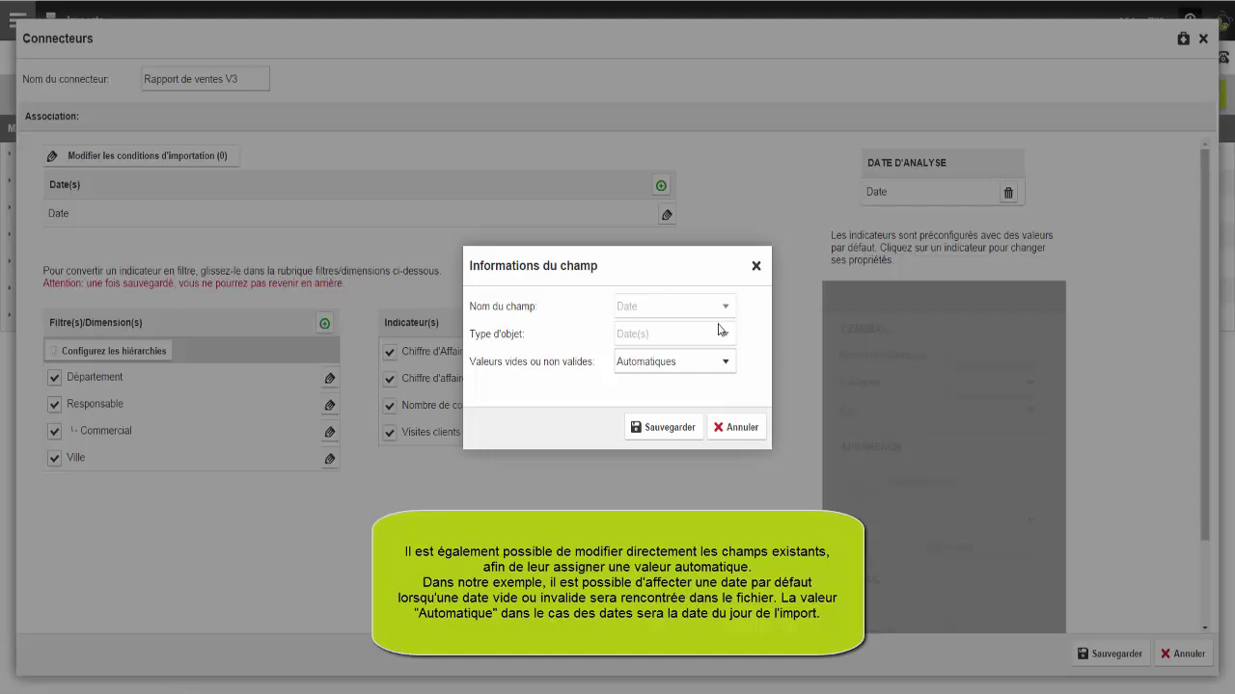
{"action": "left_click", "coordinate": [717, 361]}
{"action": "left_click", "coordinate": [638, 398]}
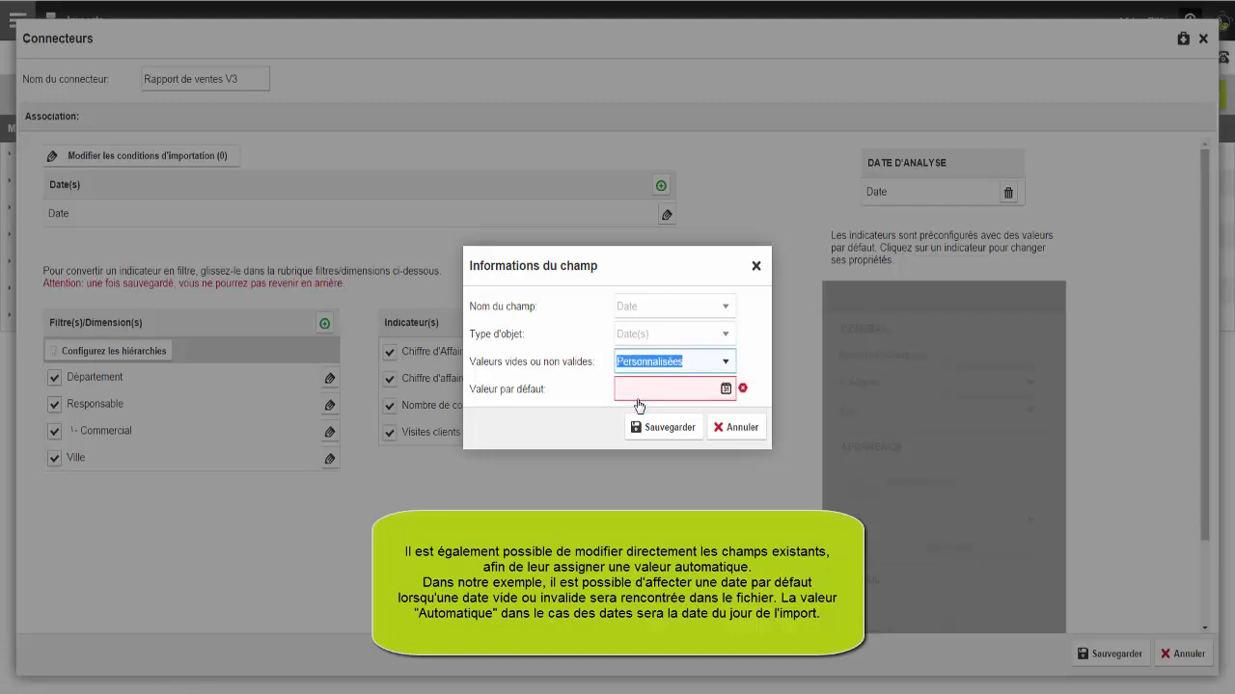
{"action": "left_click", "coordinate": [725, 387]}
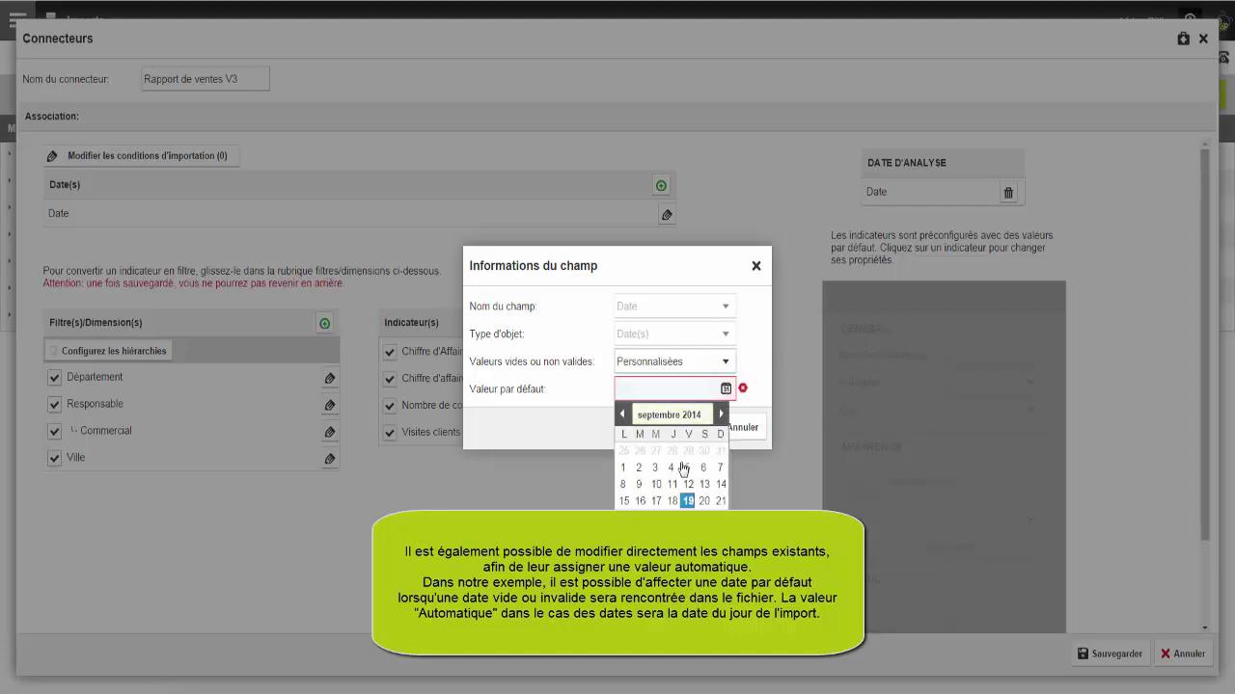
{"action": "left_click", "coordinate": [687, 501]}
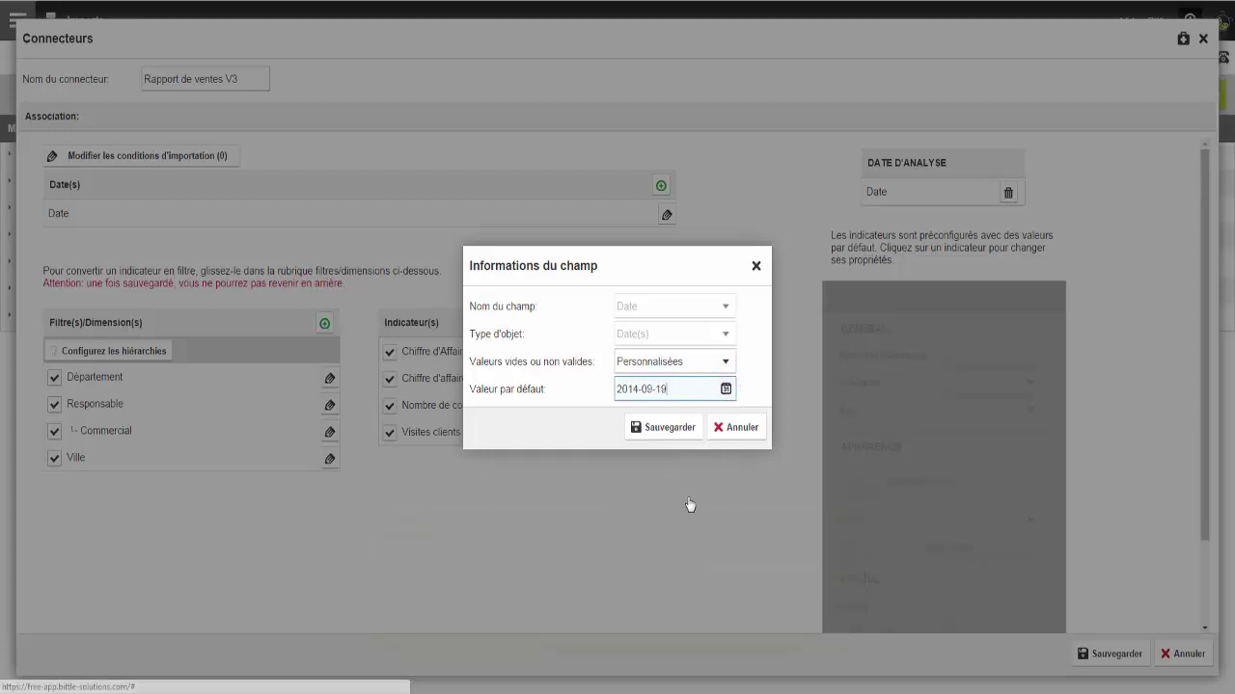
{"action": "left_click", "coordinate": [661, 434]}
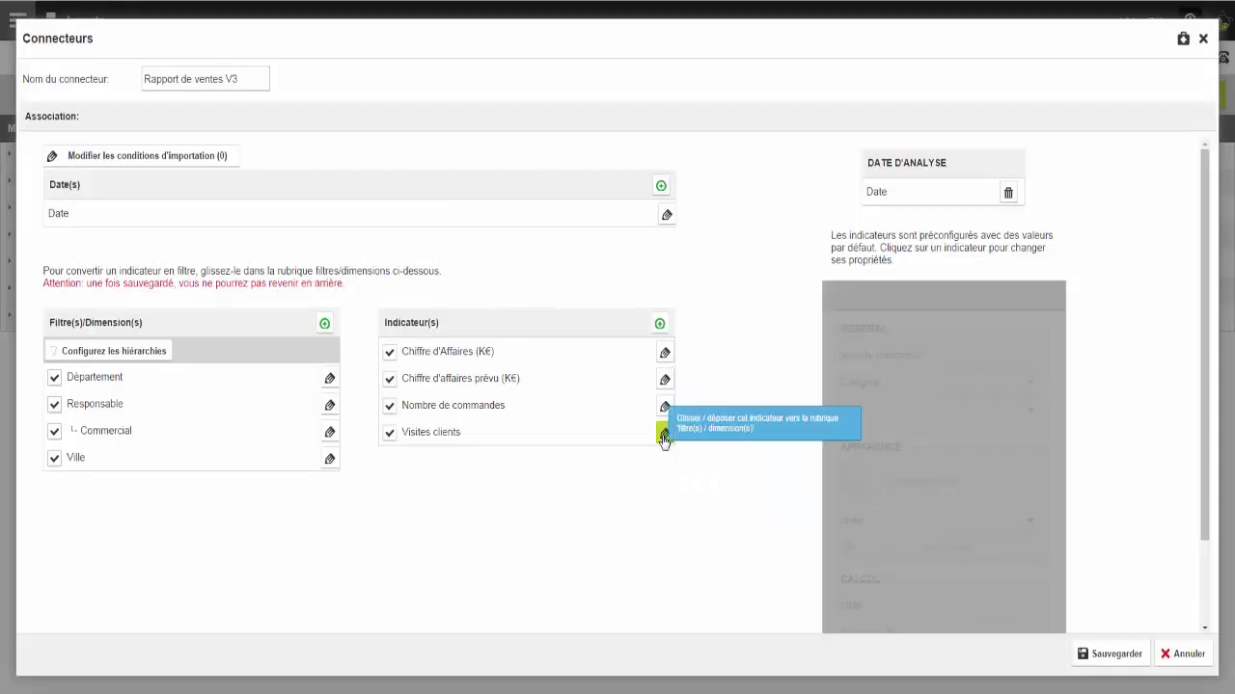
{"action": "left_click", "coordinate": [1110, 654]}
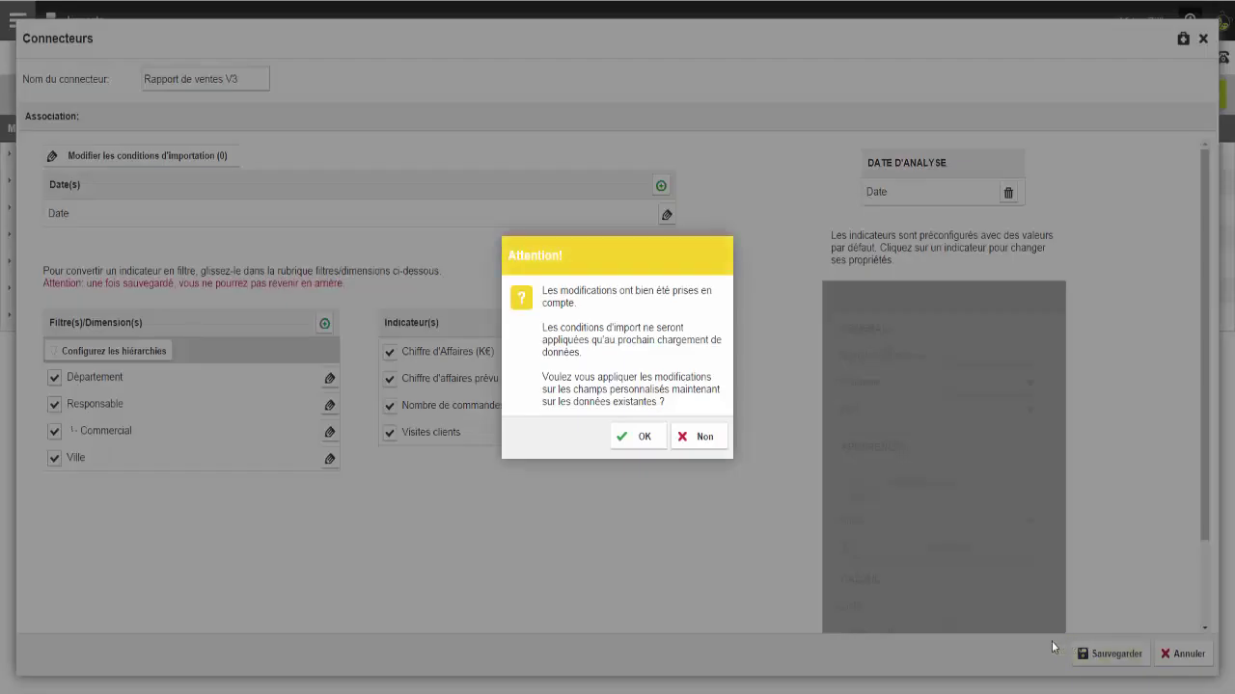
{"action": "left_click", "coordinate": [640, 436]}
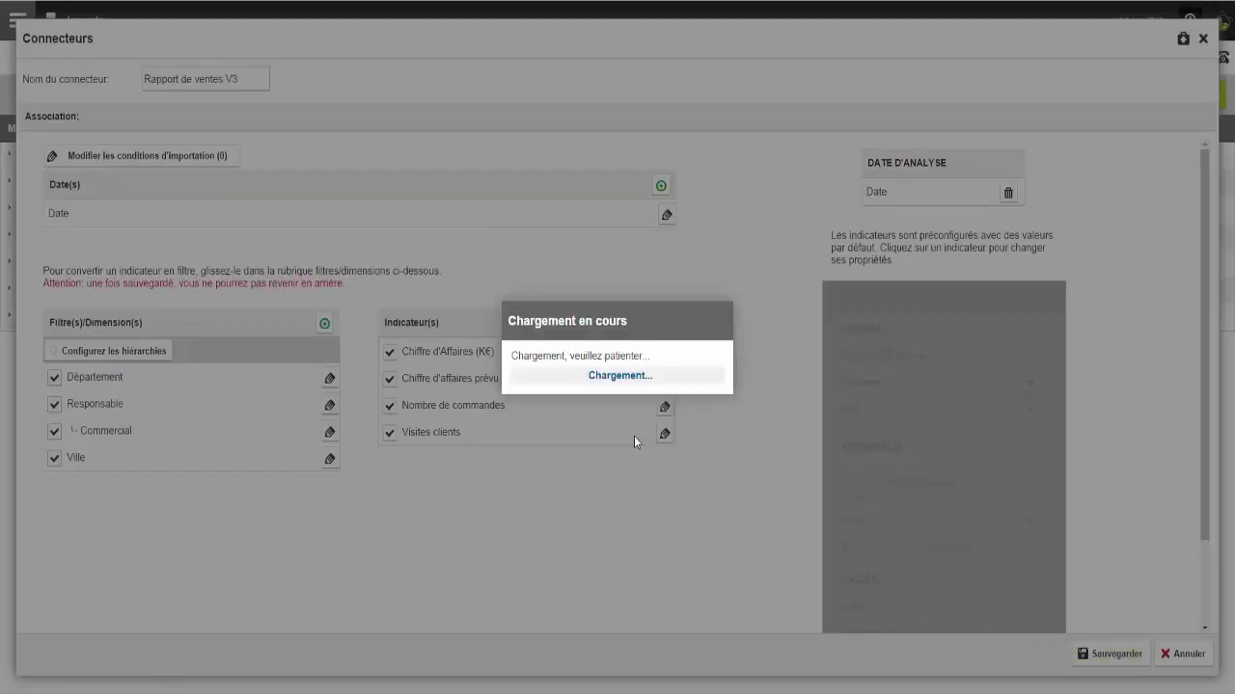